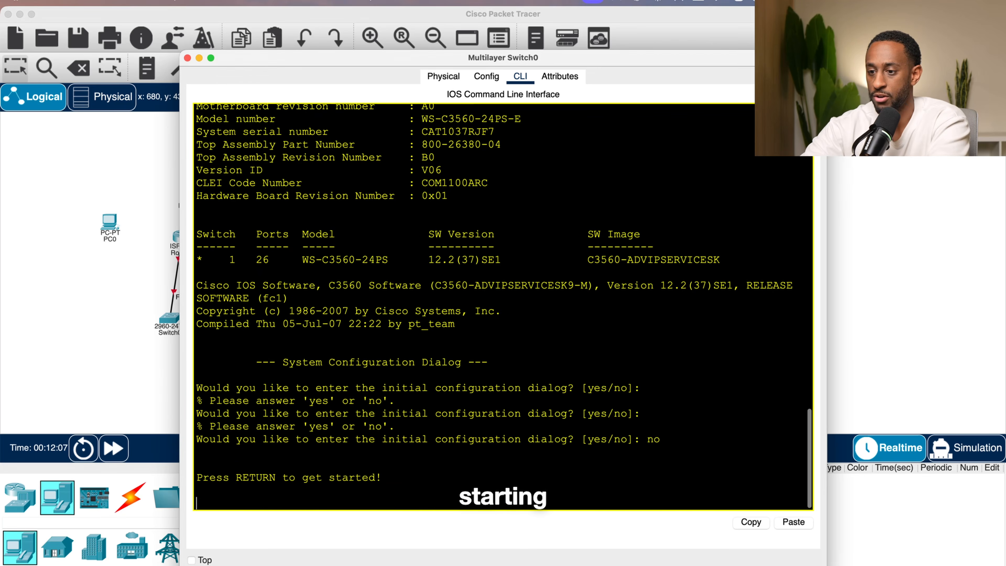
- Start the multilayer switch's CLI session and enter privileged EXEC mode with enable
key(Return)
key(Return)
text(en)
key(Return)
- Enter global configuration mode with the configure terminal command
text(show)
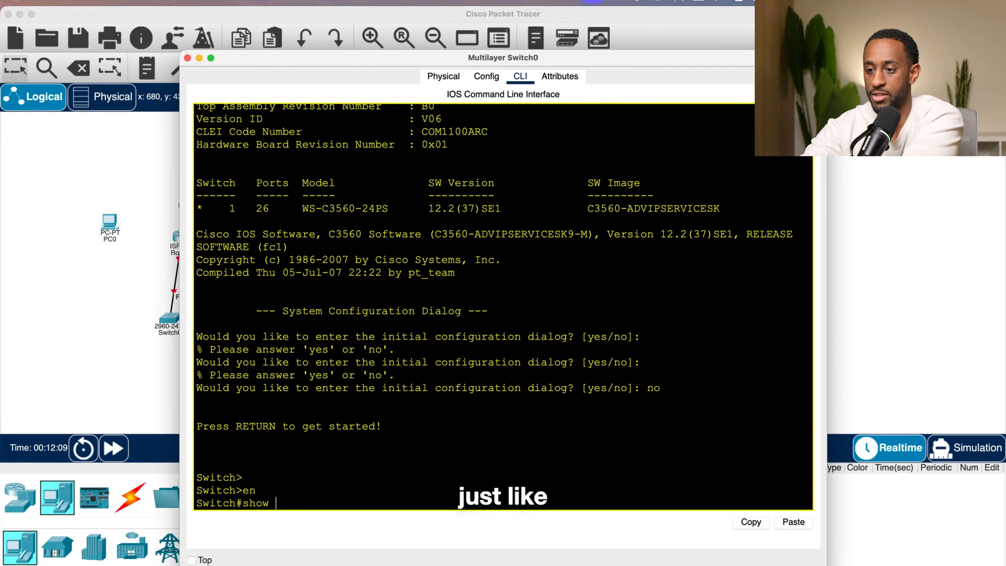
key(BackSpace)
key(BackSpace)
key(BackSpace)
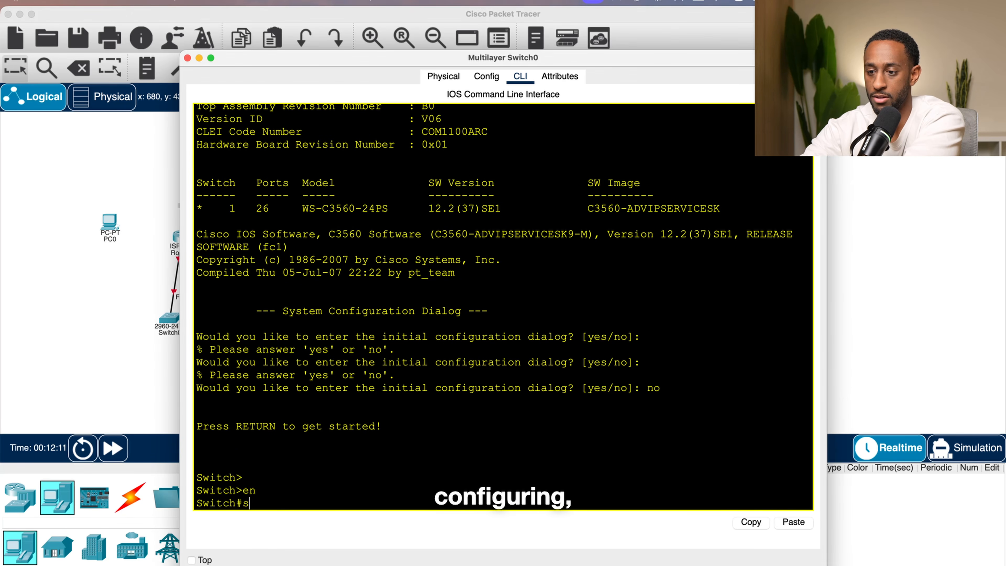
key(Tab)
text(t)
key(Tab)
key(Return)
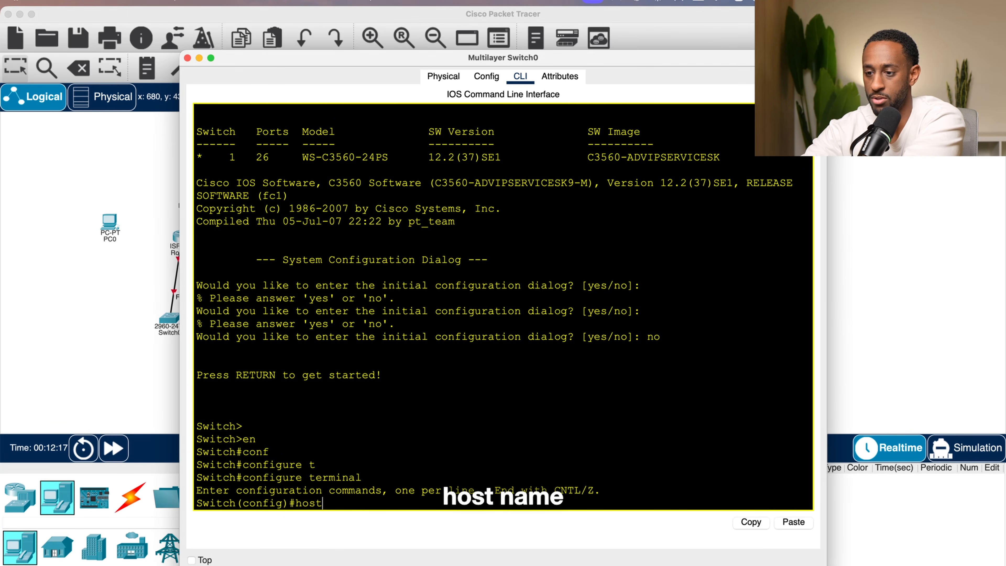
- Set the multilayer switch's hostname to WAli and close the switch window
text(host)
key(Tab)
text(WA)
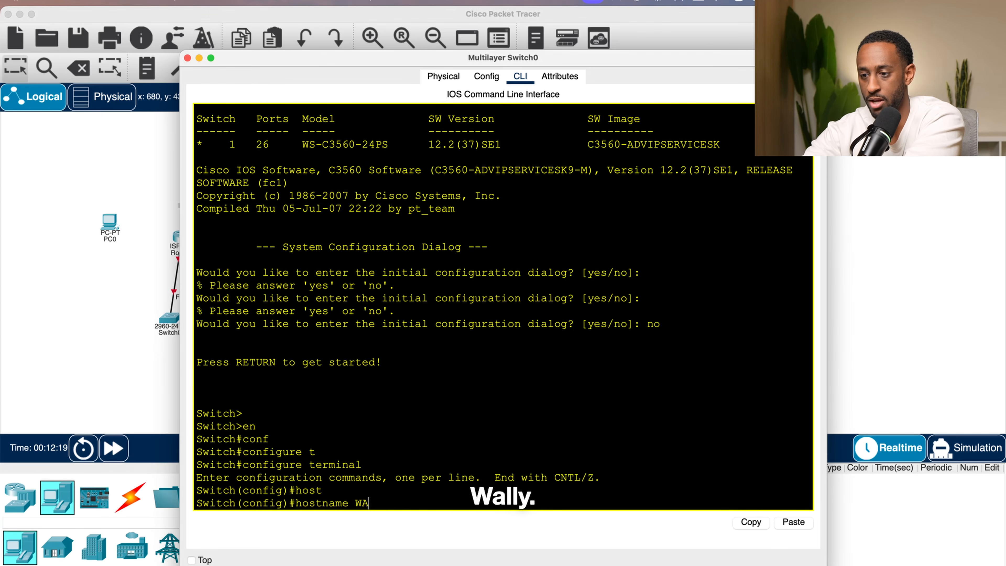
text(li)
key(Return)
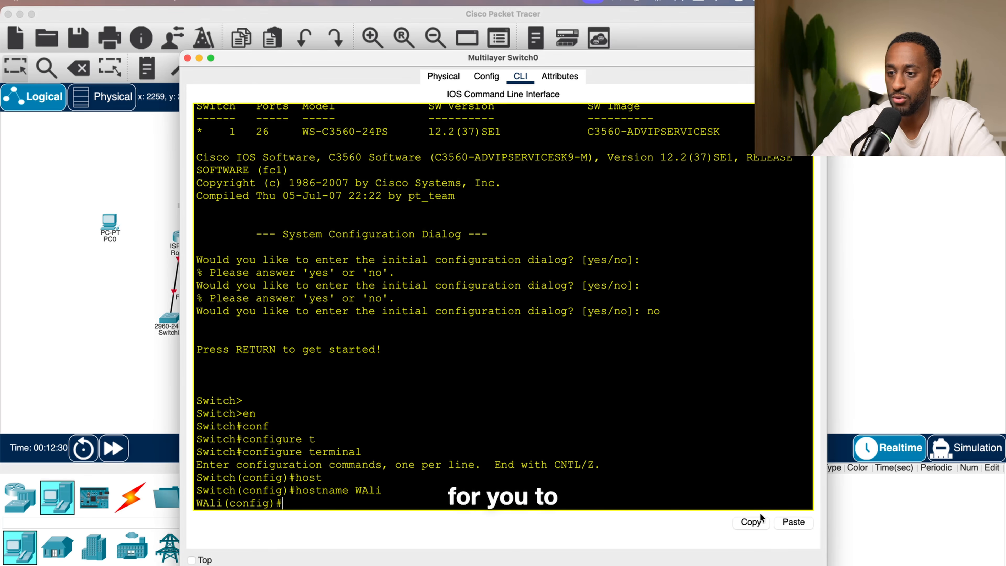
click(831, 352)
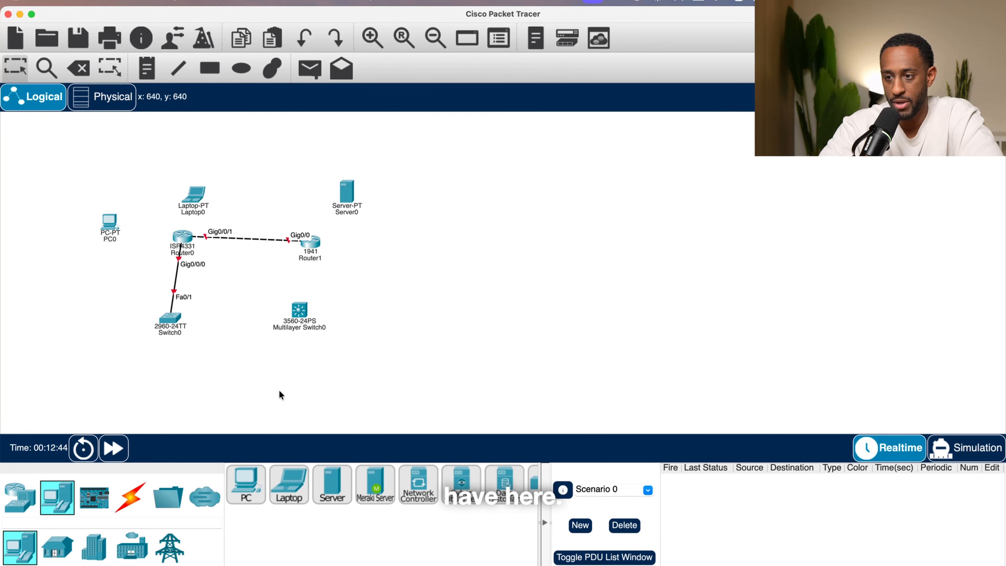
- Place an ISR4331 router in an empty area of the workspace
scroll(450, 330, right, 10)
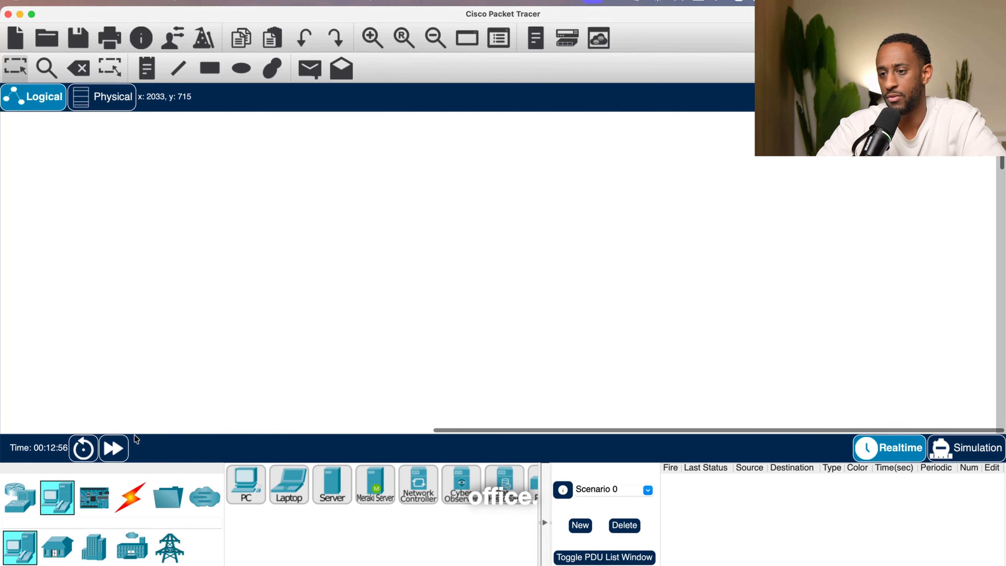
click(20, 497)
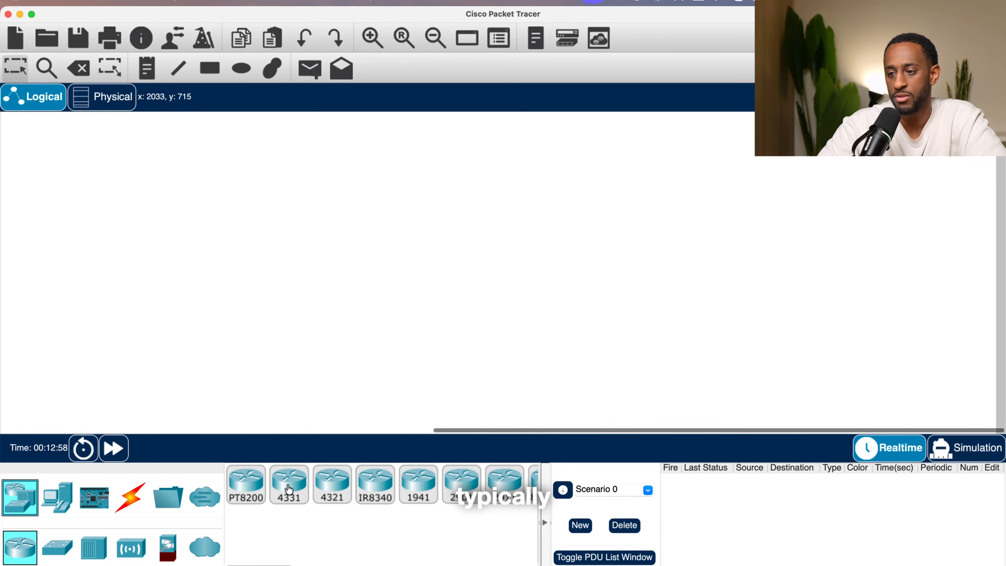
drag(289, 490, 398, 209)
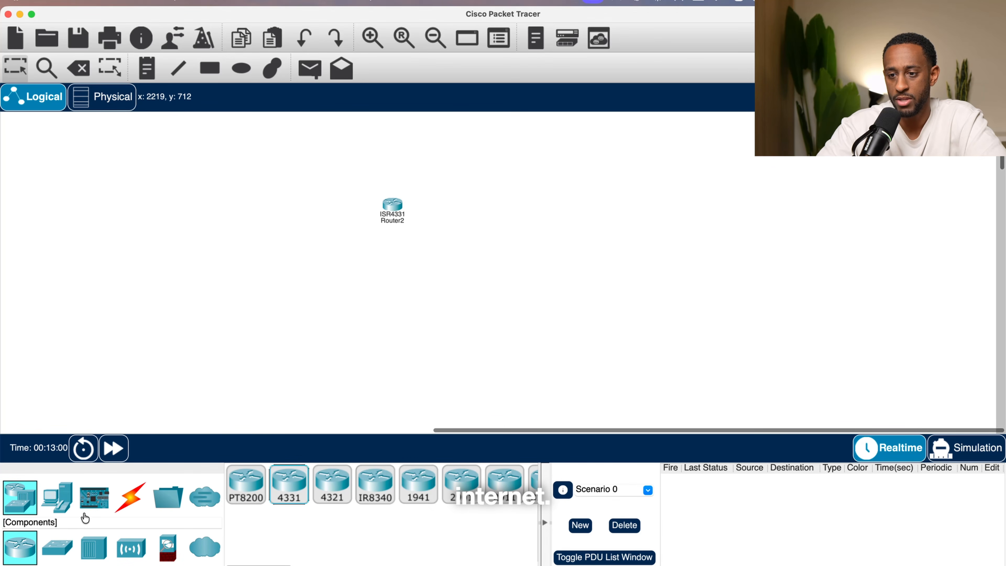
- Add a Multiuser cloud above the new router
click(202, 501)
drag(237, 493, 437, 123)
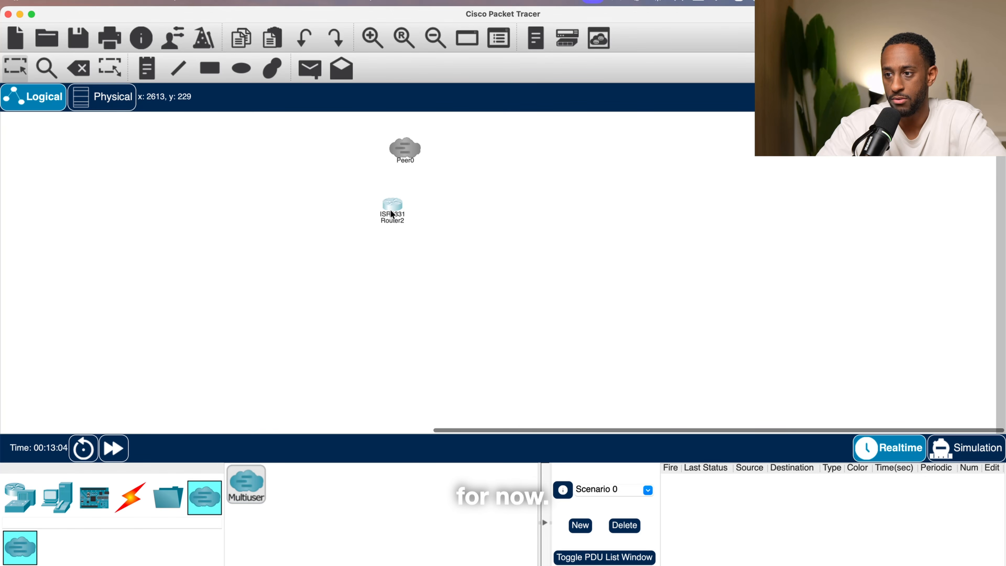
drag(402, 150, 428, 158)
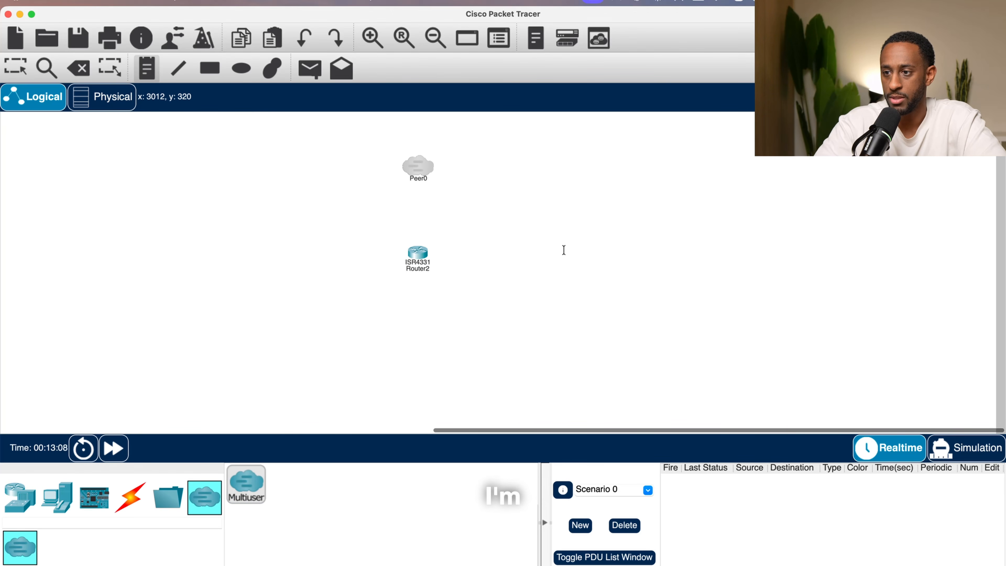
- Add a text note reading ISP next to the cloud
click(438, 155)
text(ISPD)
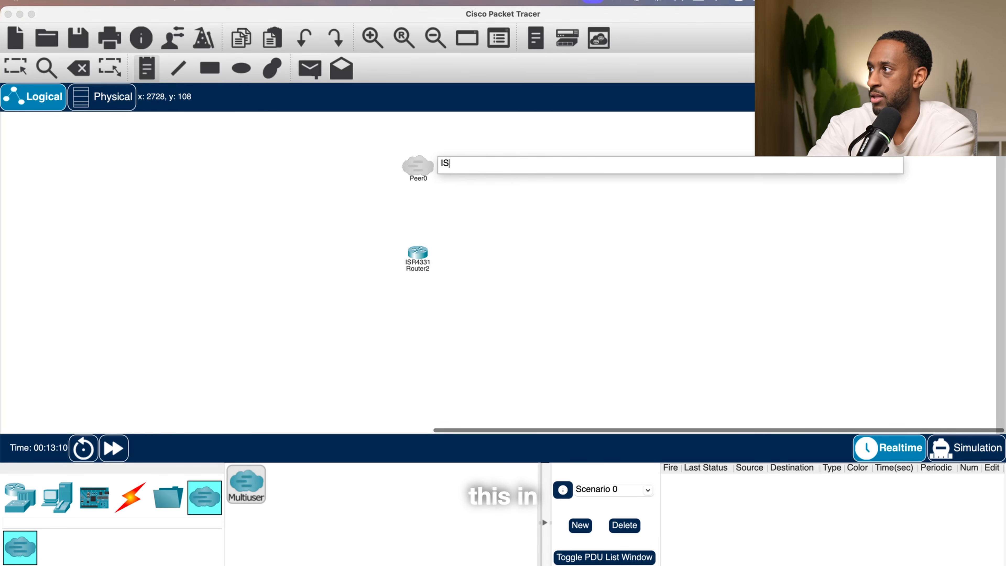
key(Return)
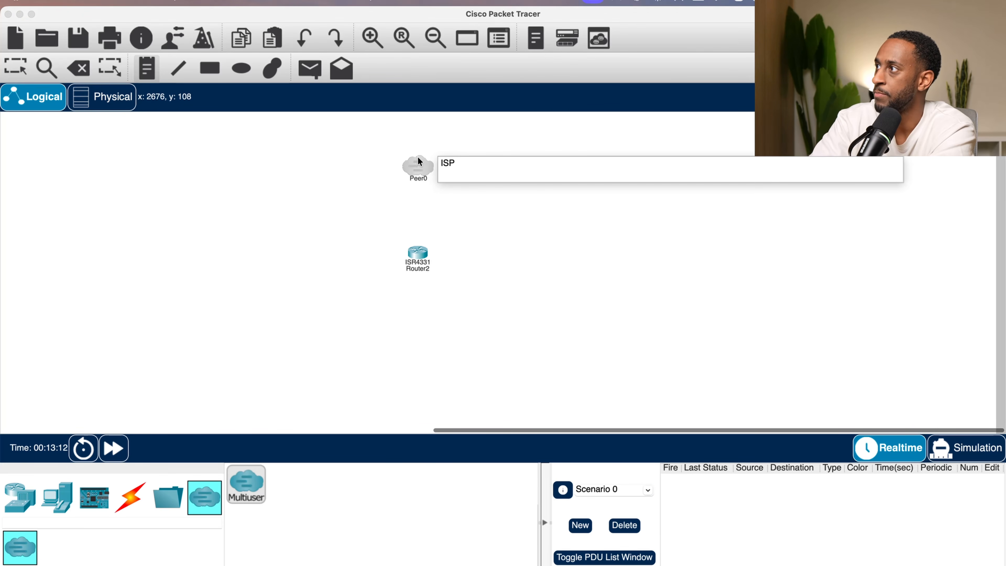
- Move the ISR4331 router slightly up beneath the ISP cloud
click(368, 37)
click(373, 37)
click(376, 38)
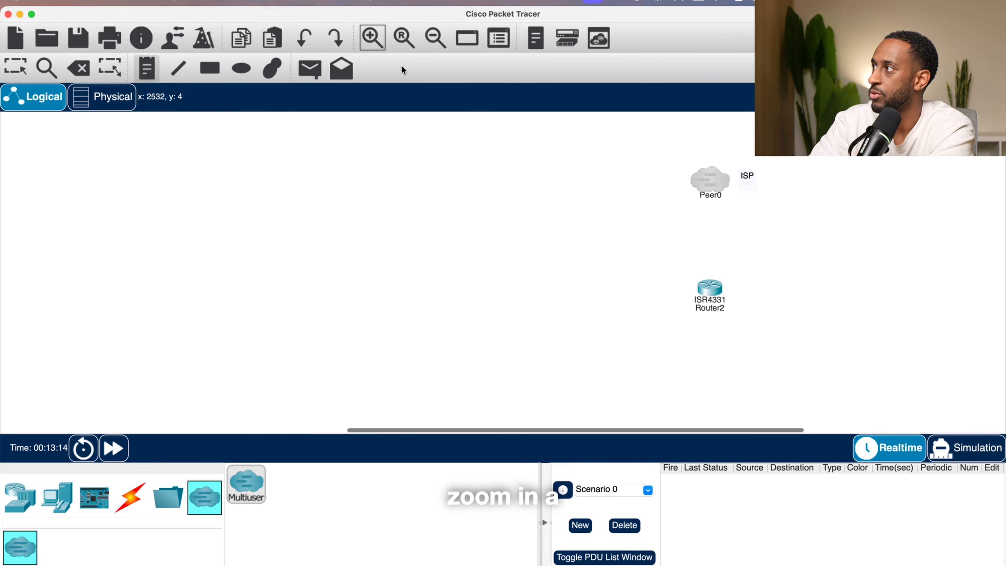
scroll(587, 246, right, 10)
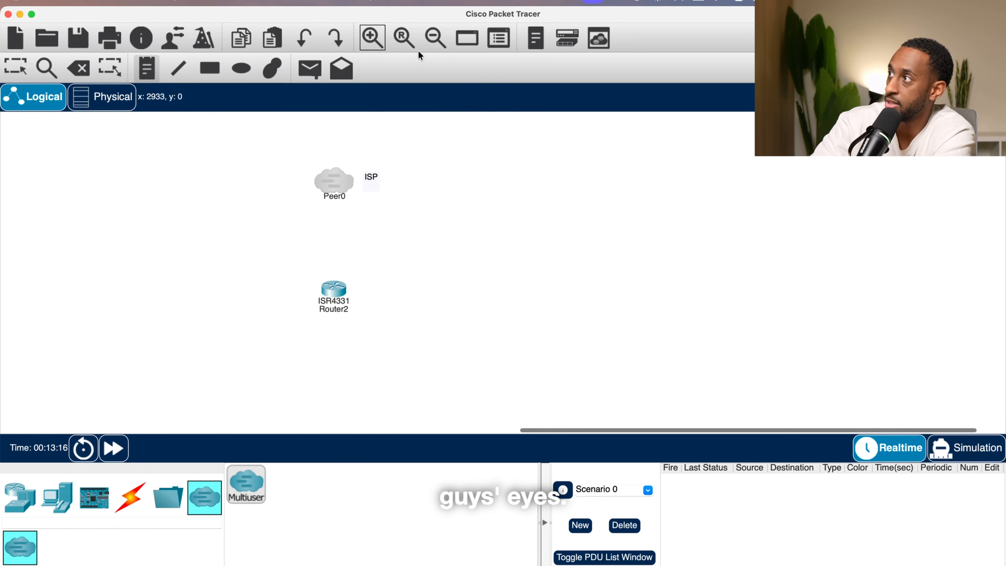
click(364, 37)
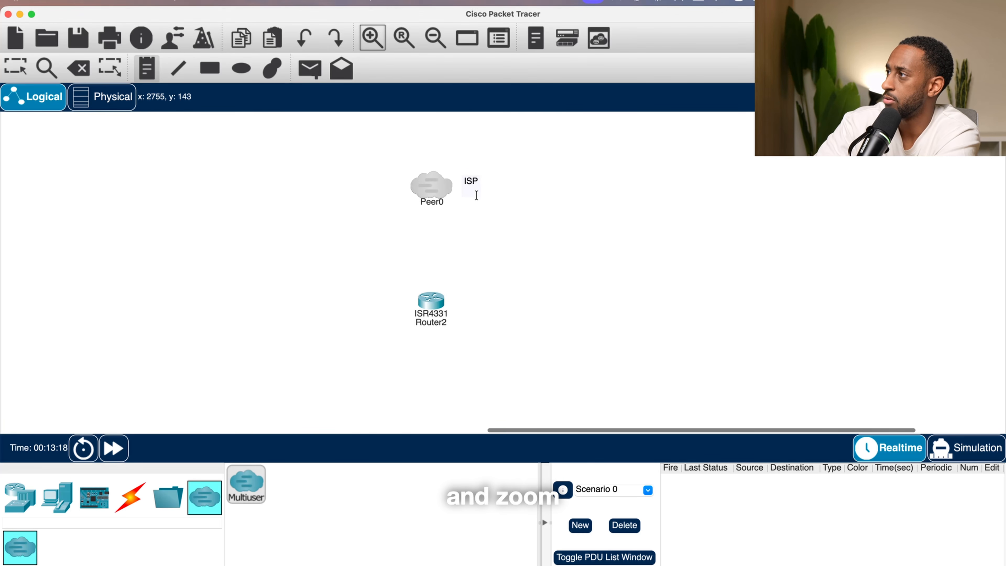
double_click(472, 183)
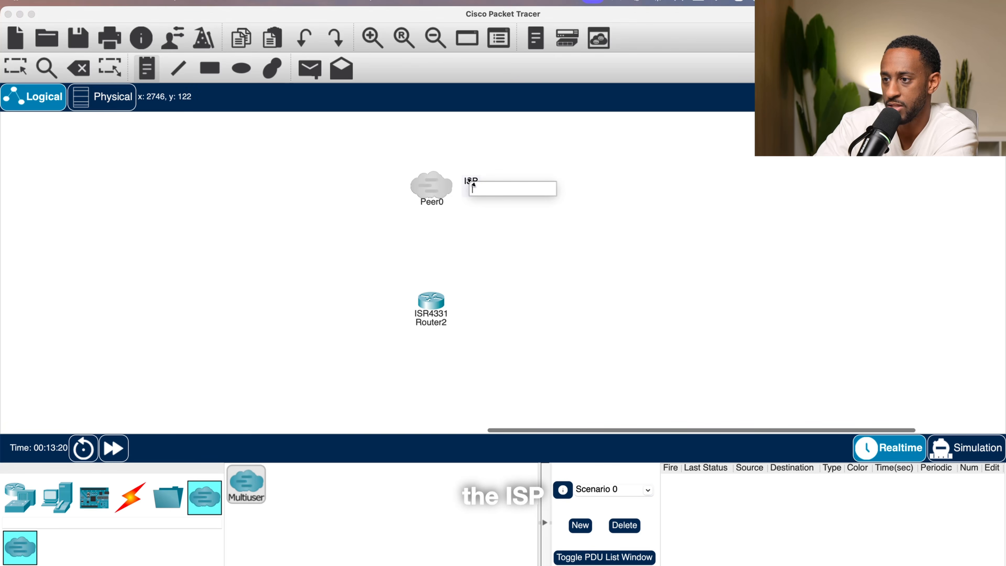
click(15, 67)
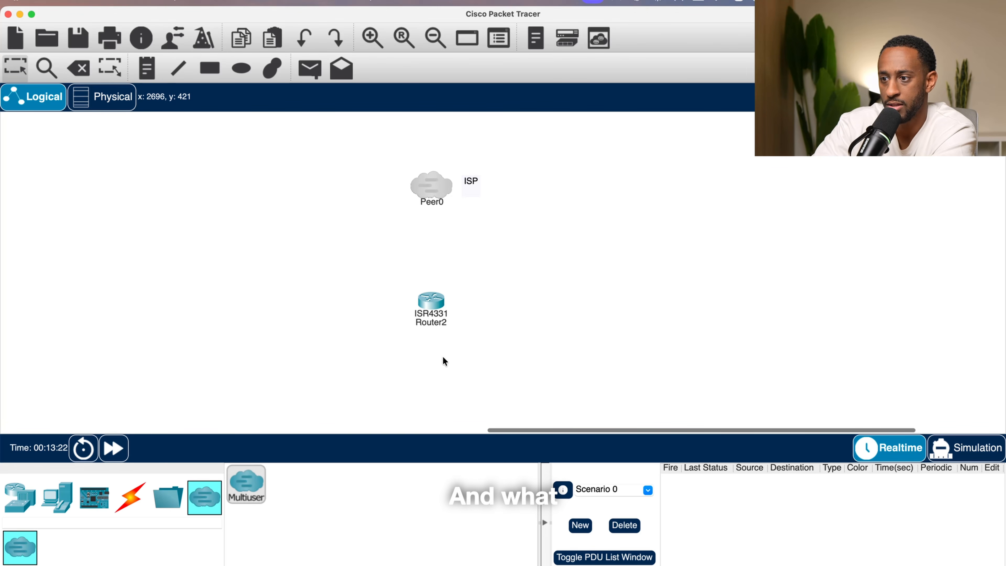
drag(432, 302, 428, 282)
- Try to connect the router to the cloud with a single-mode fiber cable
click(132, 493)
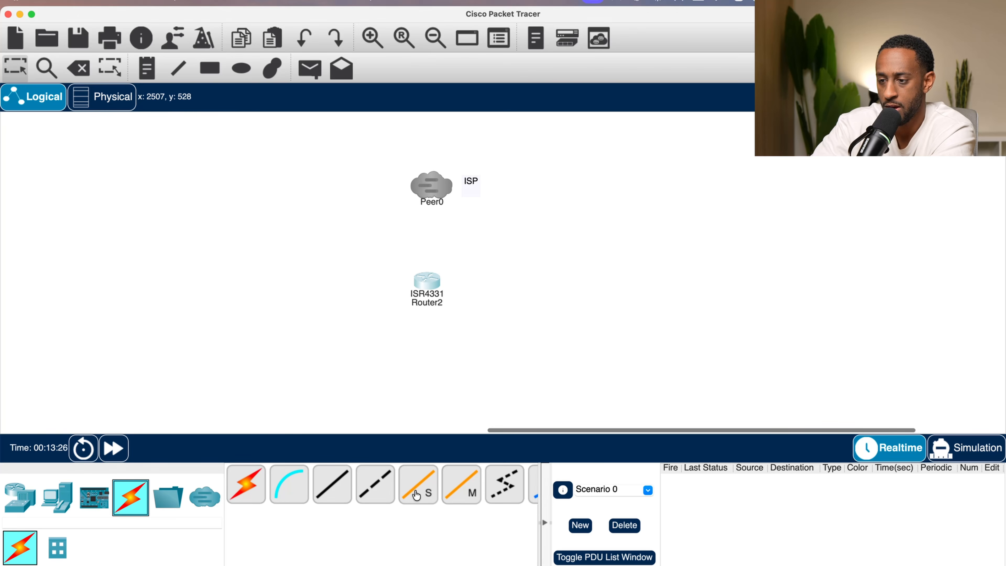
click(415, 494)
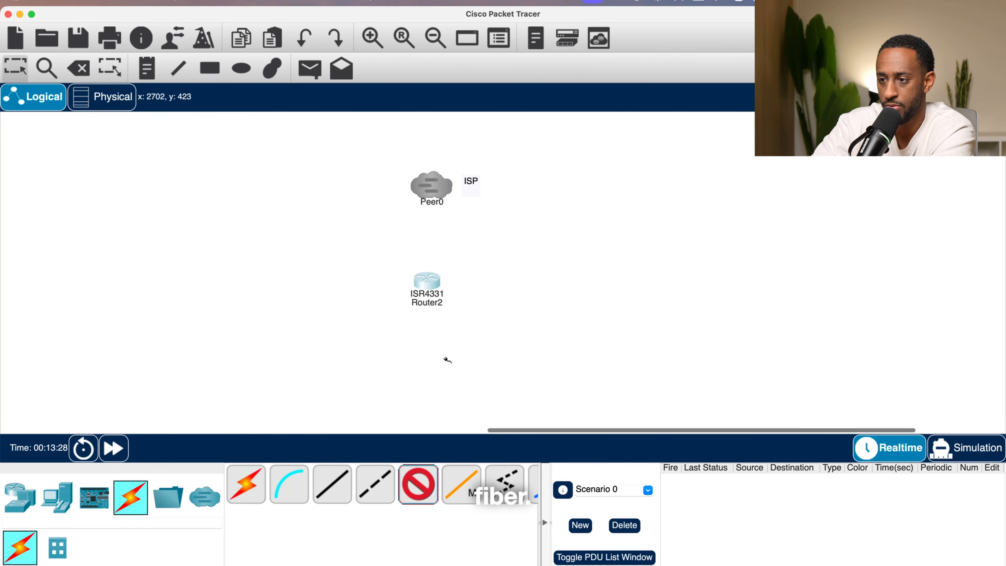
click(430, 279)
click(477, 320)
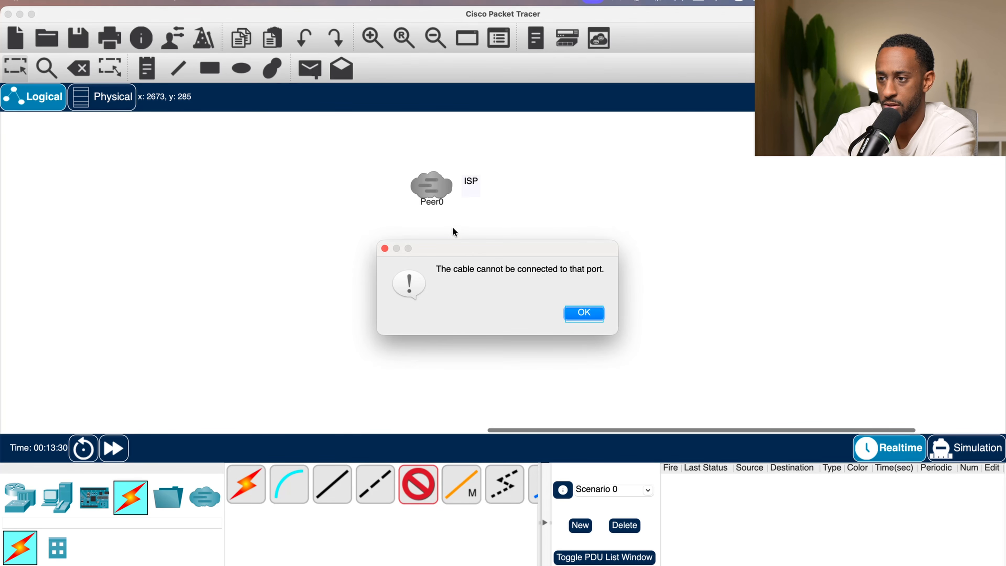
click(593, 316)
- Try to connect the router to the cloud with a multimode fiber cable
click(461, 483)
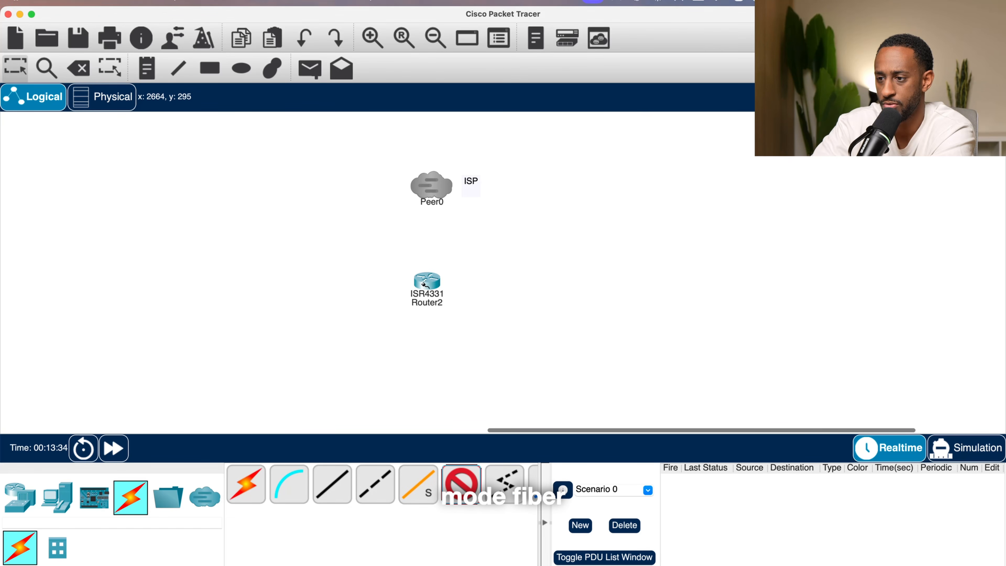
click(425, 284)
click(479, 322)
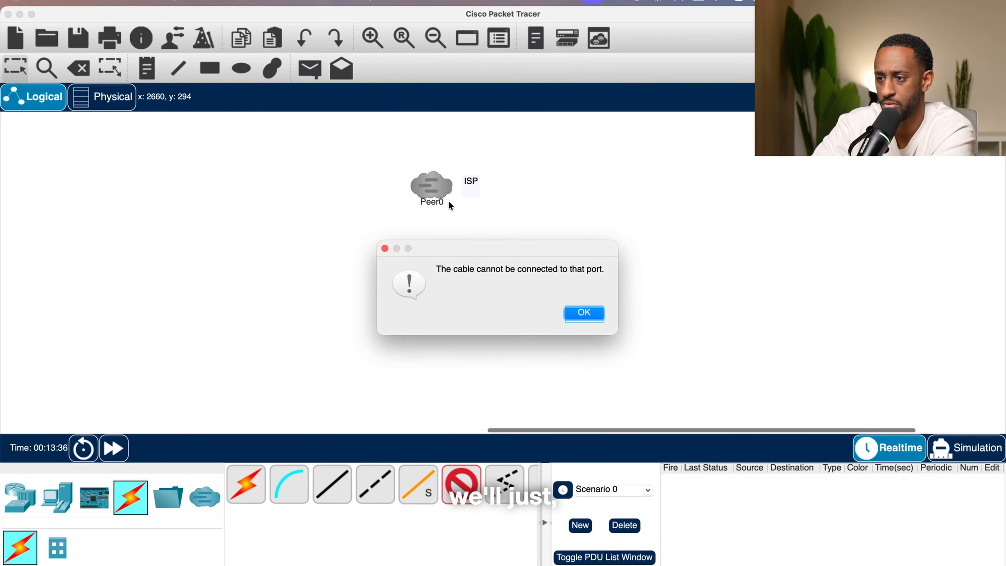
click(583, 313)
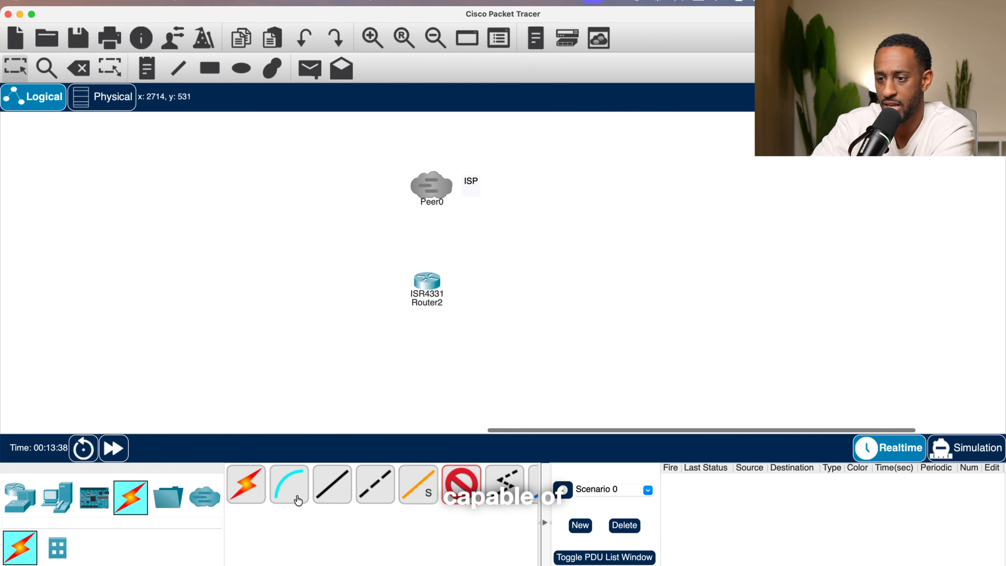
- Try to link the router and the cloud with the automatic connection type
click(242, 495)
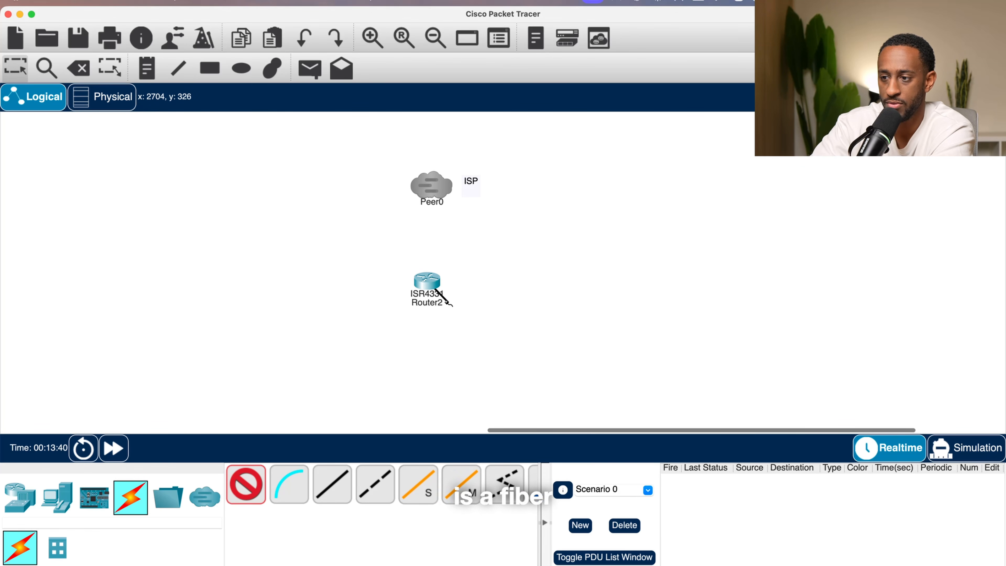
click(435, 292)
click(427, 193)
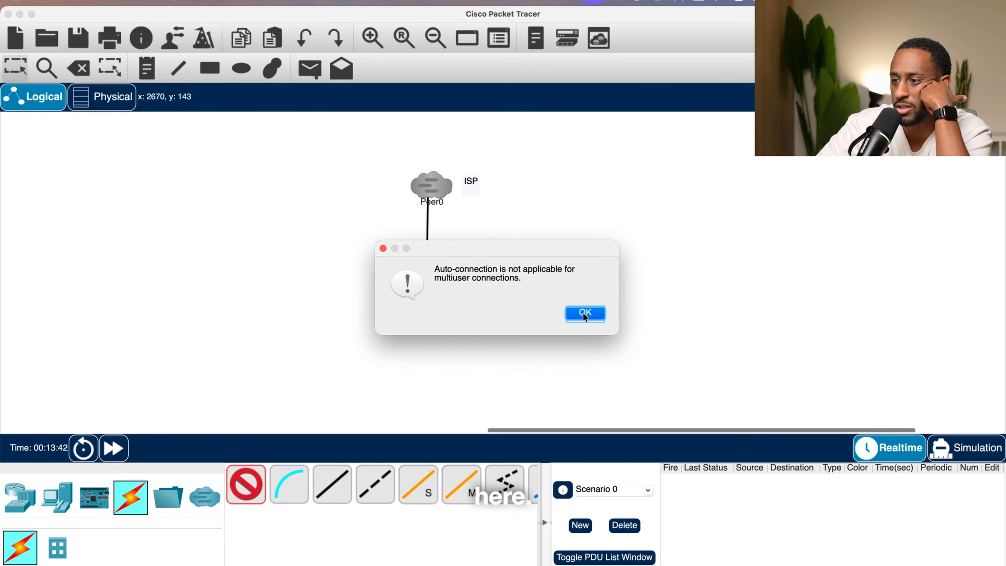
click(583, 313)
click(432, 190)
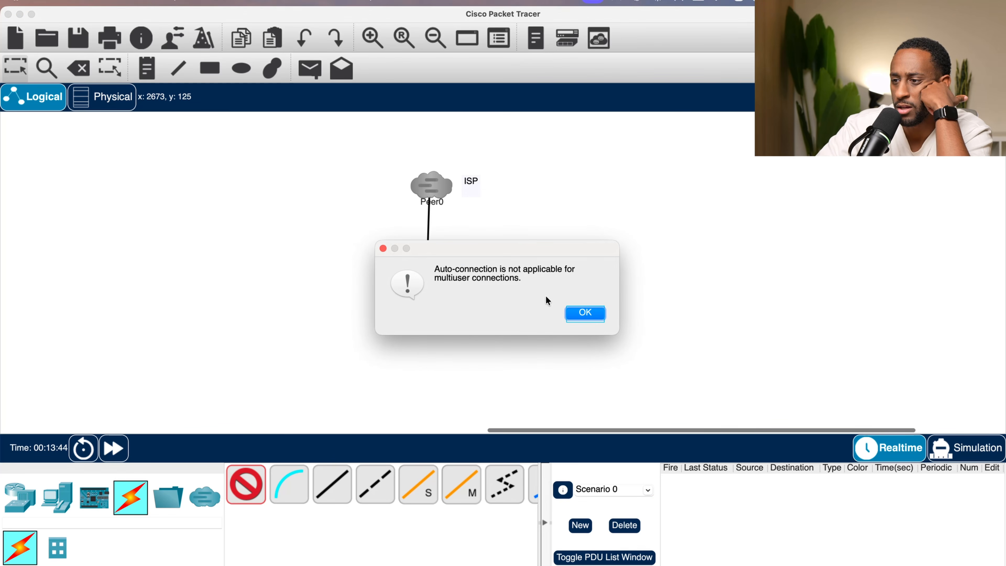
click(585, 313)
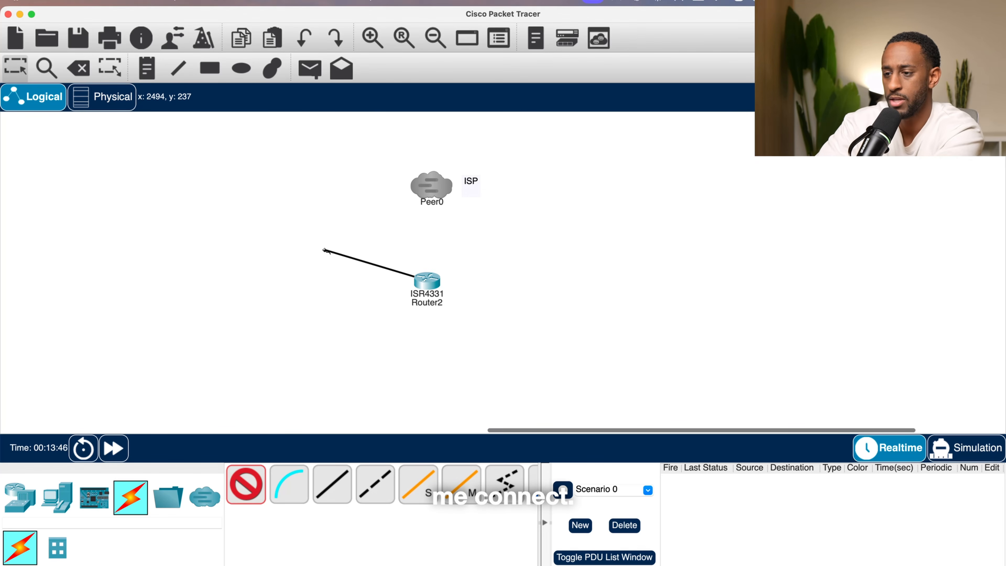
key(Escape)
- Move the Multiuser cloud to the far left edge of the workspace
drag(425, 192, 332, 194)
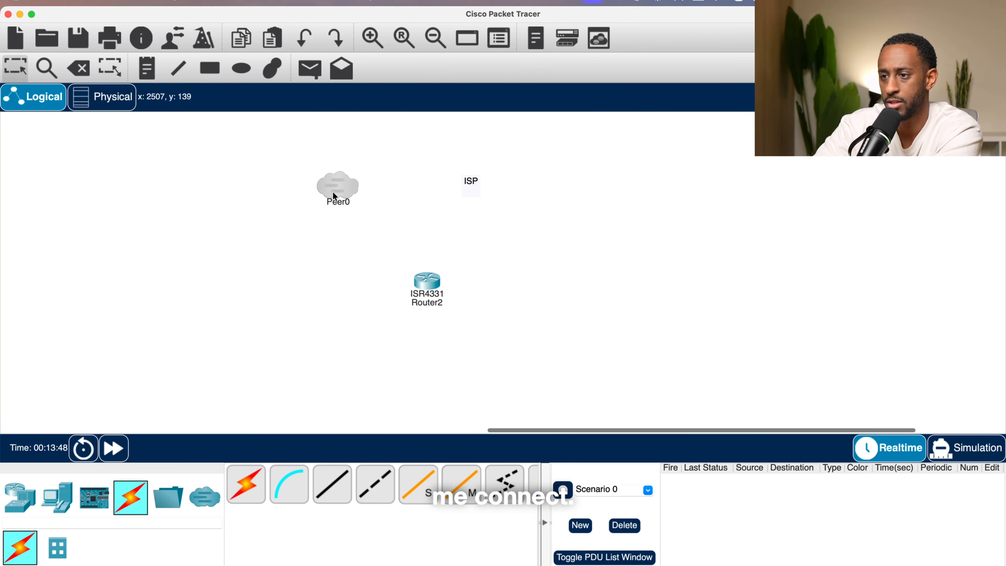
click(340, 184)
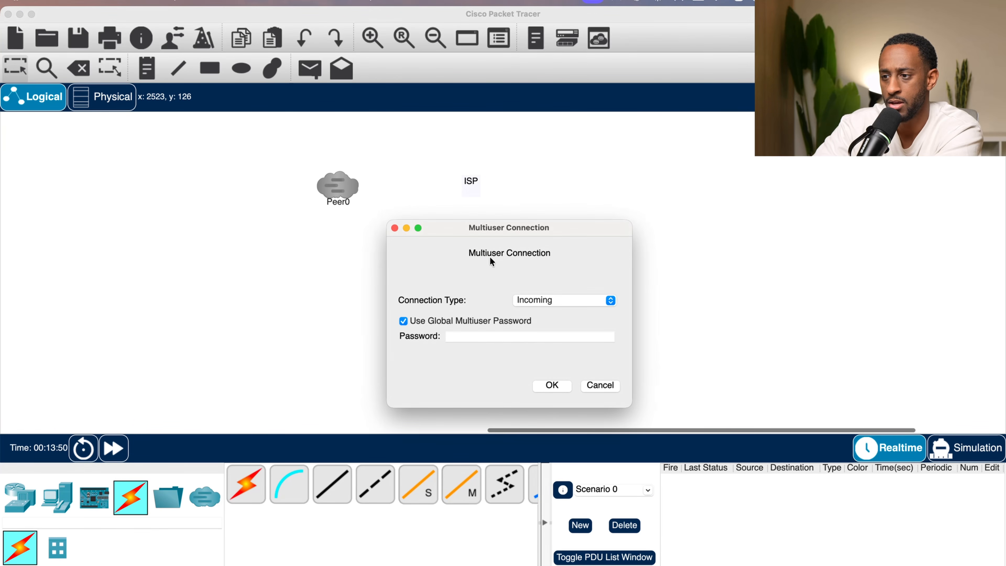
click(394, 228)
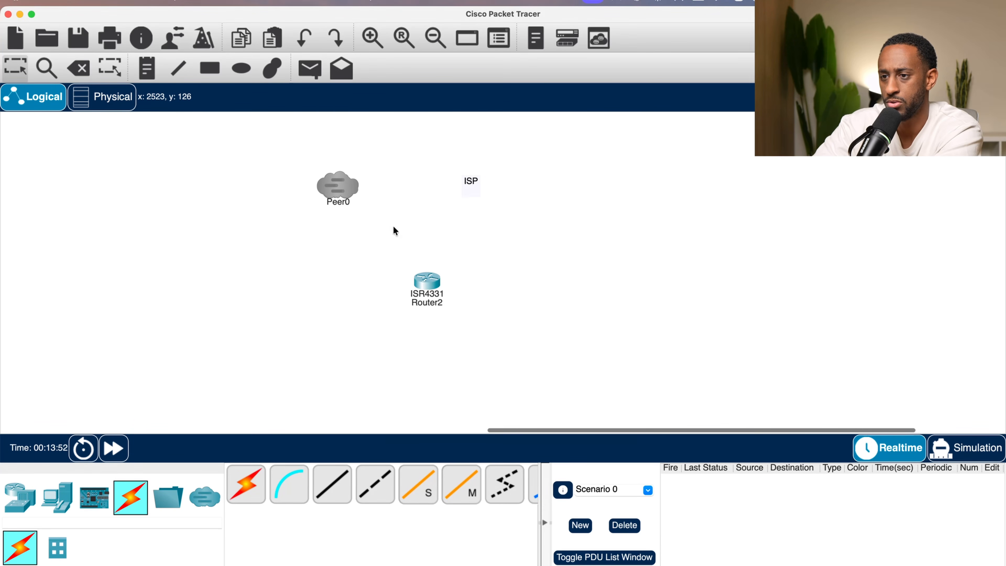
click(213, 502)
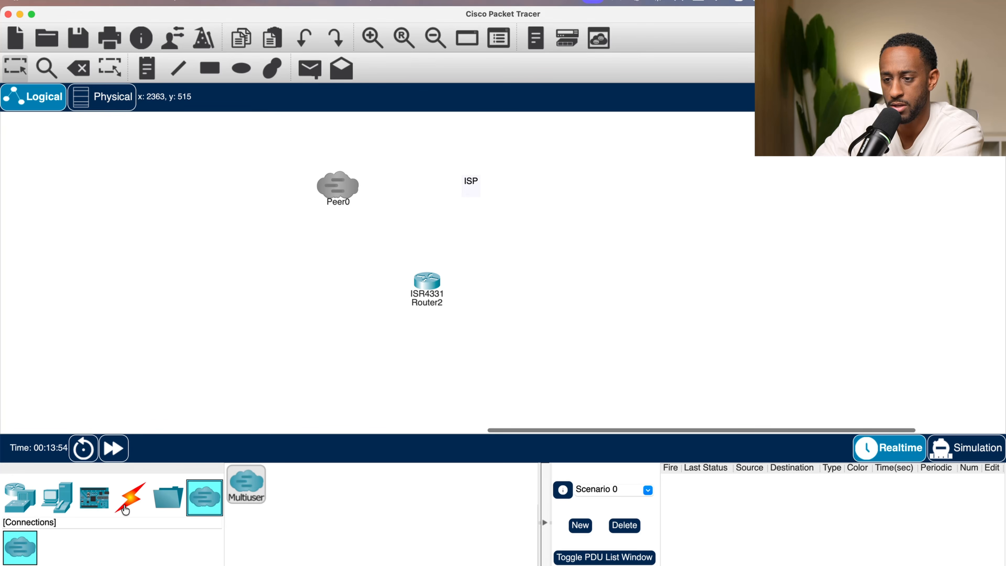
click(58, 497)
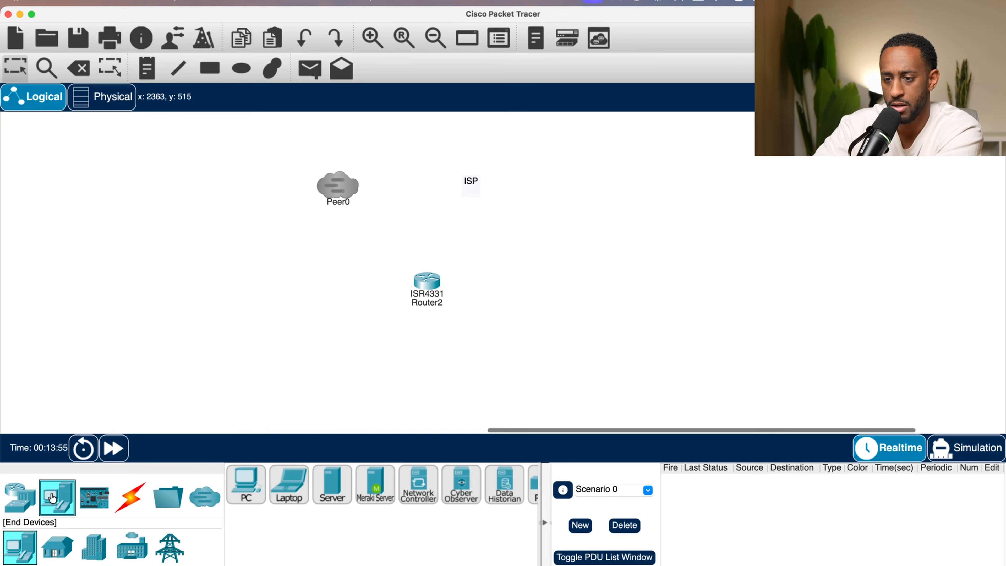
click(204, 497)
drag(341, 185, 8, 279)
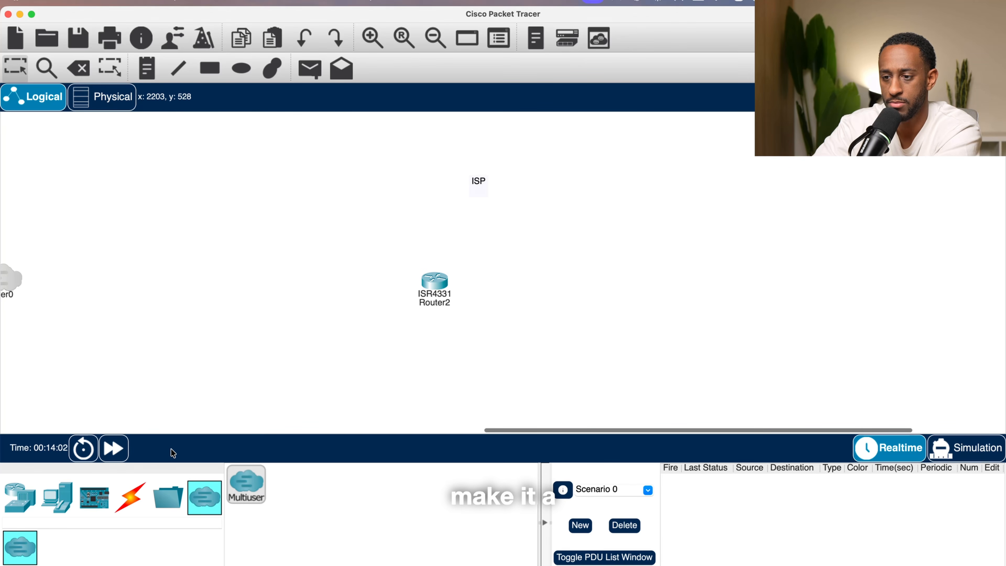
- Place an ISR4331 router beside the ISP label, above the existing edge router
click(15, 506)
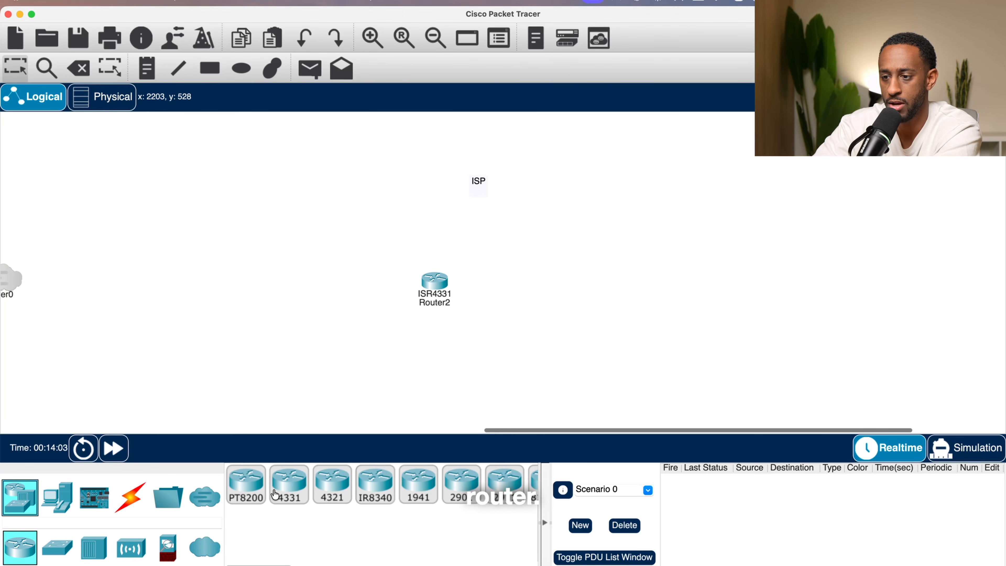
click(289, 483)
click(430, 195)
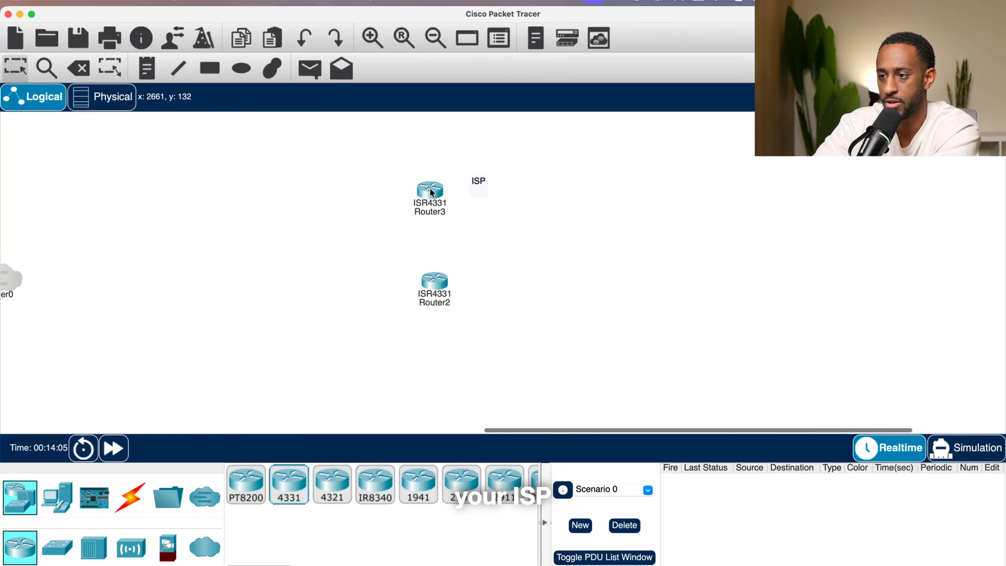
drag(436, 191, 437, 183)
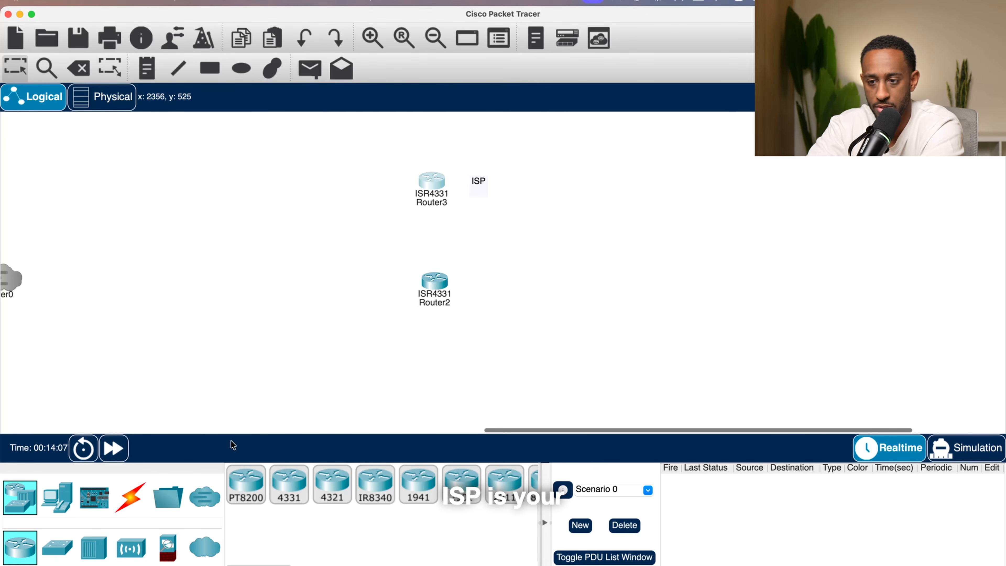
- Link the two ISR4331 routers with the automatic connection type
click(134, 495)
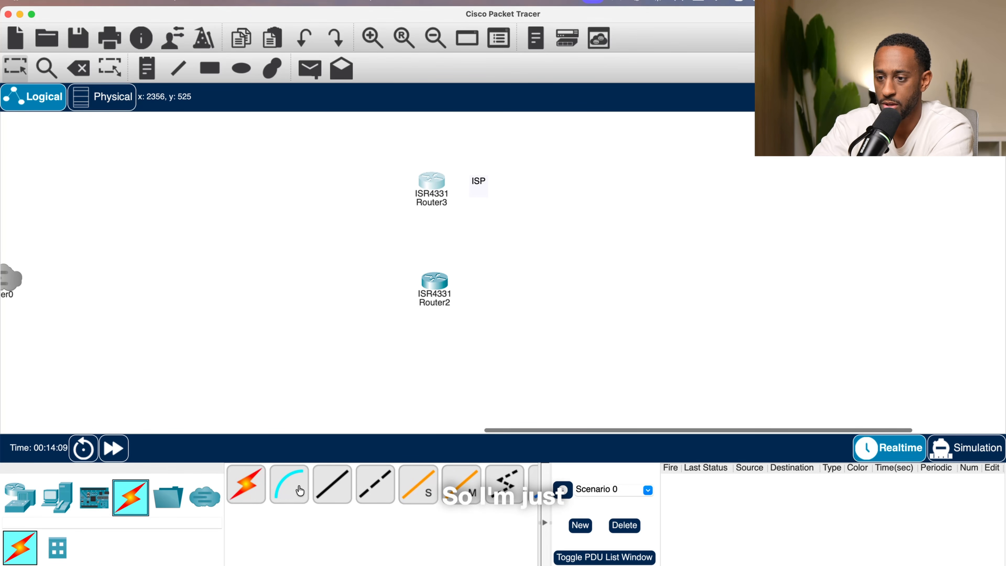
click(245, 483)
click(434, 282)
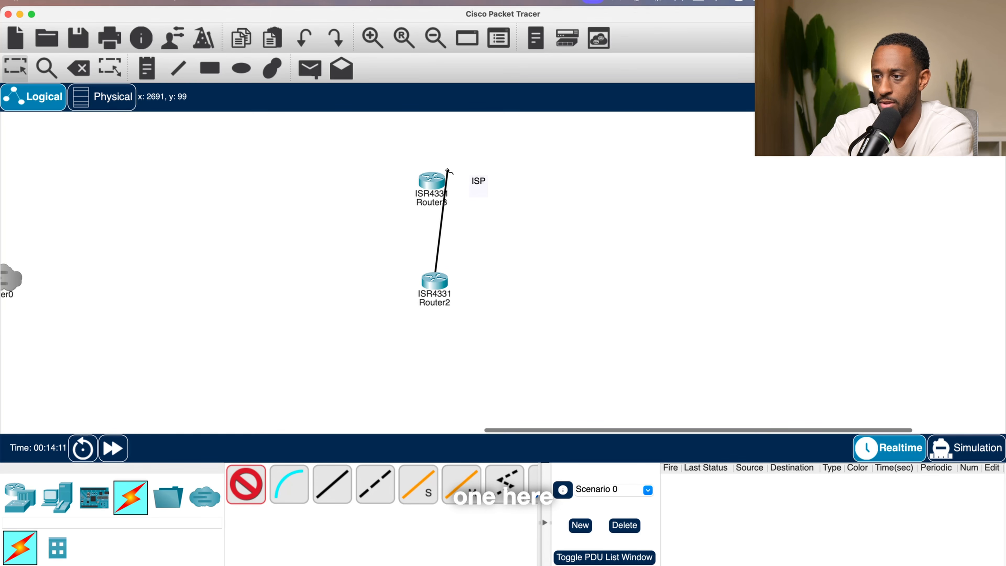
click(435, 182)
- Reposition the two linked routers so they sit closer together in a vertical line
drag(435, 300, 427, 293)
drag(439, 179, 442, 175)
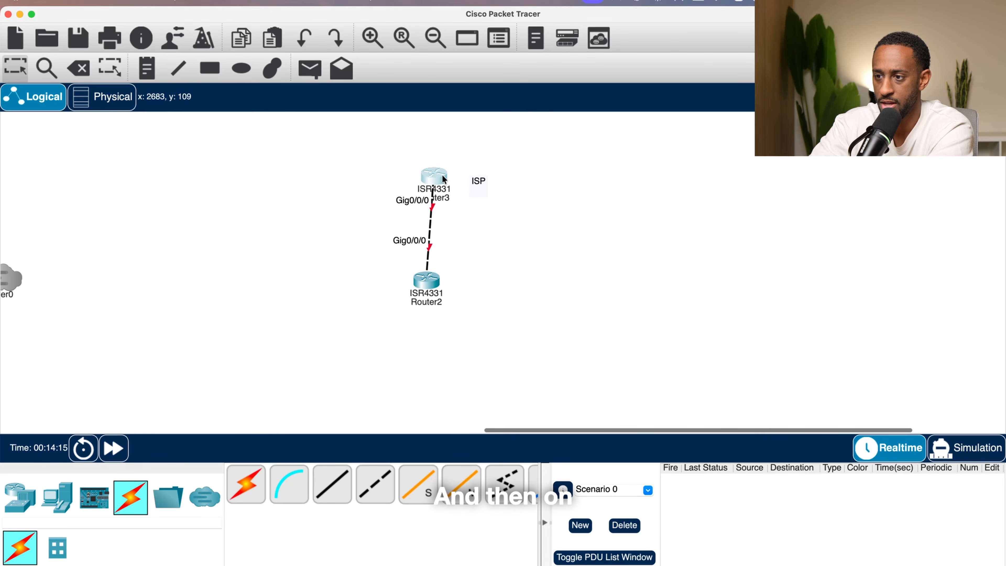
drag(434, 283, 422, 264)
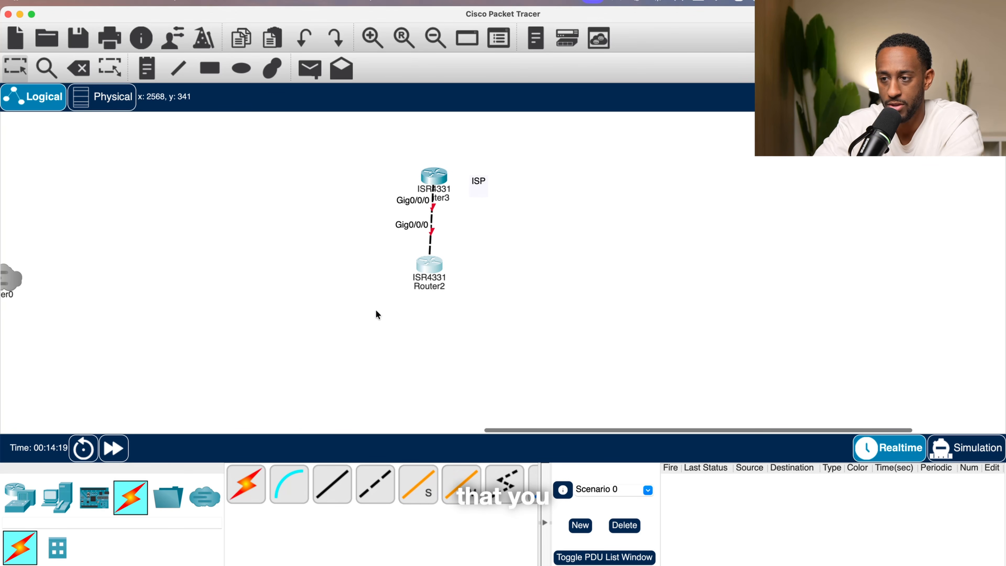
- Add two PCs and a laptop near the bottom of the workspace
click(57, 508)
click(245, 484)
click(214, 397)
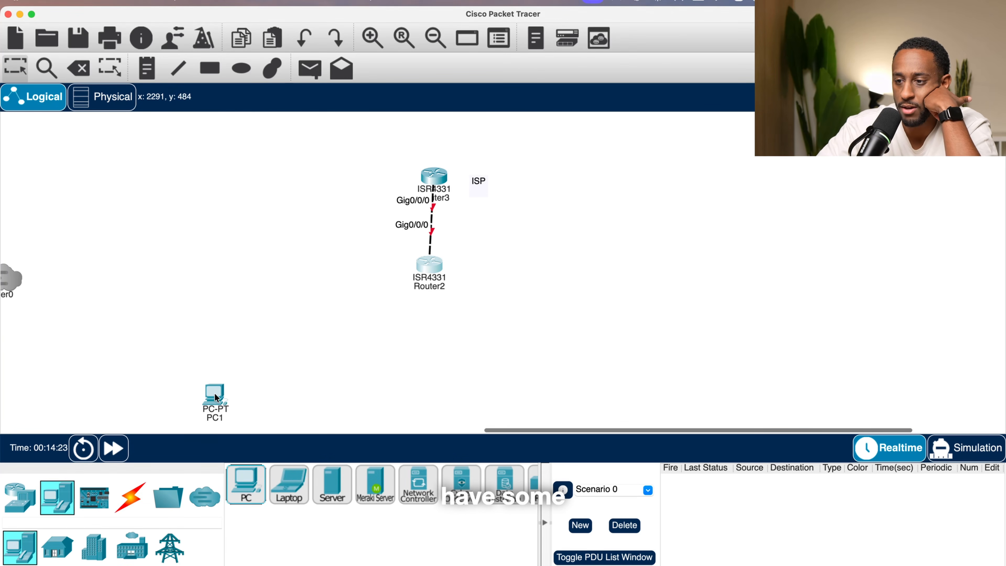
click(245, 484)
click(254, 422)
click(289, 484)
click(299, 421)
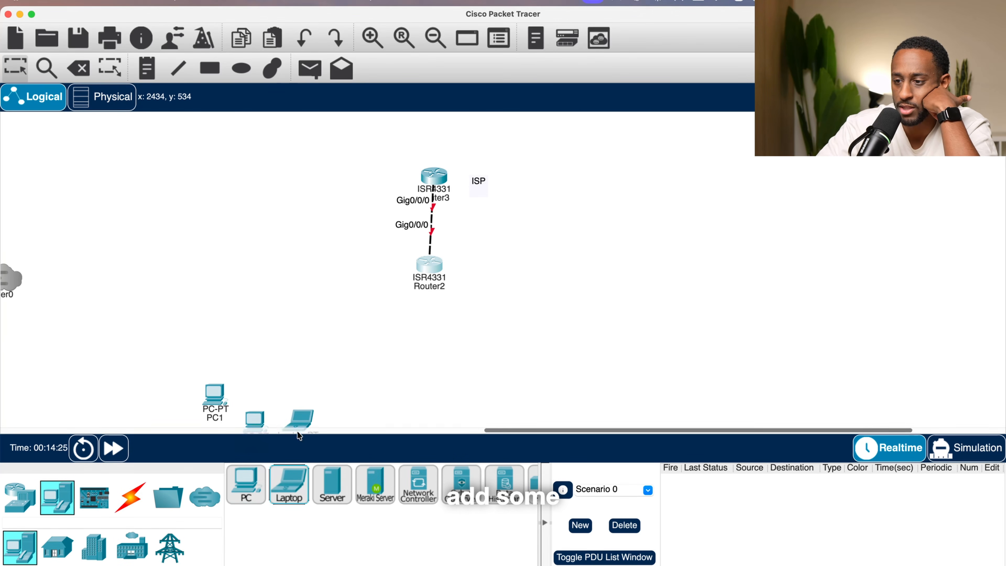
- Add a server left of the routers and two more PCs below it
click(322, 497)
click(286, 265)
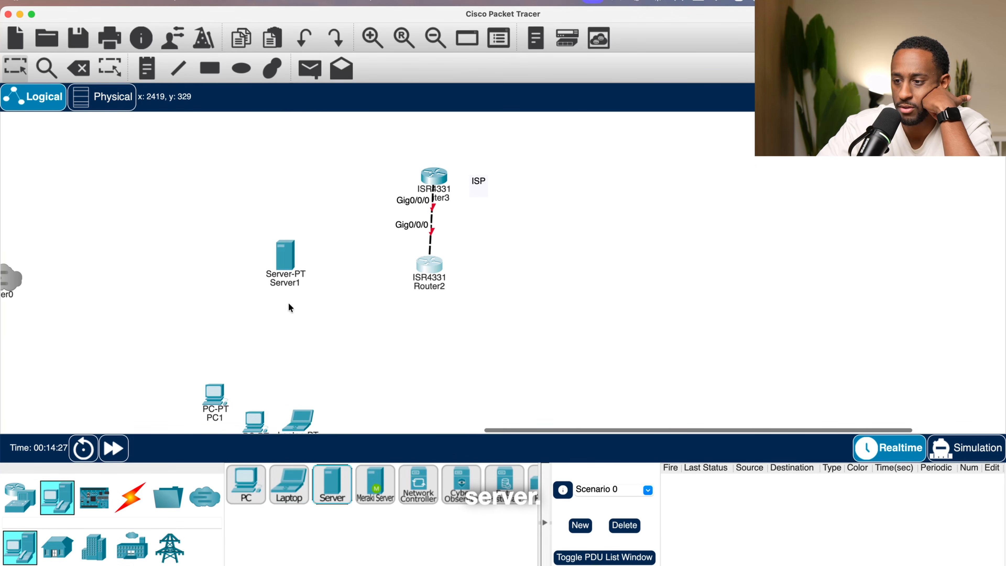
click(264, 499)
click(304, 337)
click(247, 492)
click(246, 342)
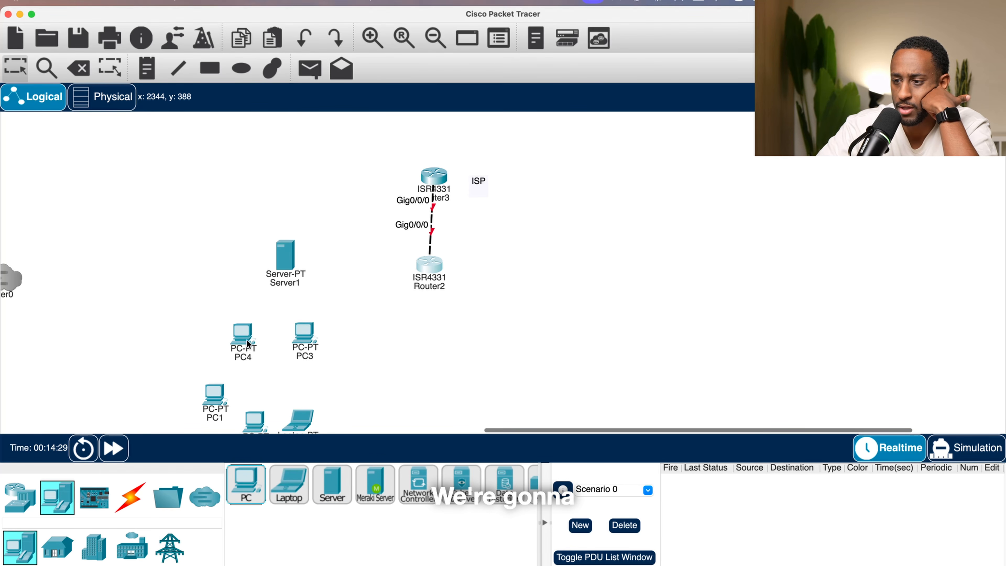
- Add an analog phone, a TV and a tablet to the right of the PCs
scroll(343, 483, right, 5)
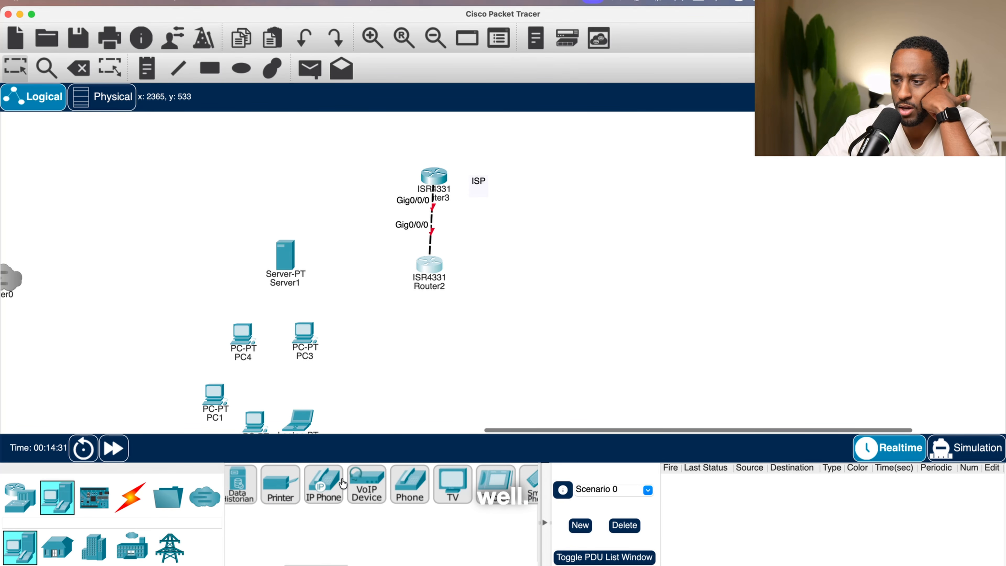
click(410, 483)
click(433, 379)
click(453, 481)
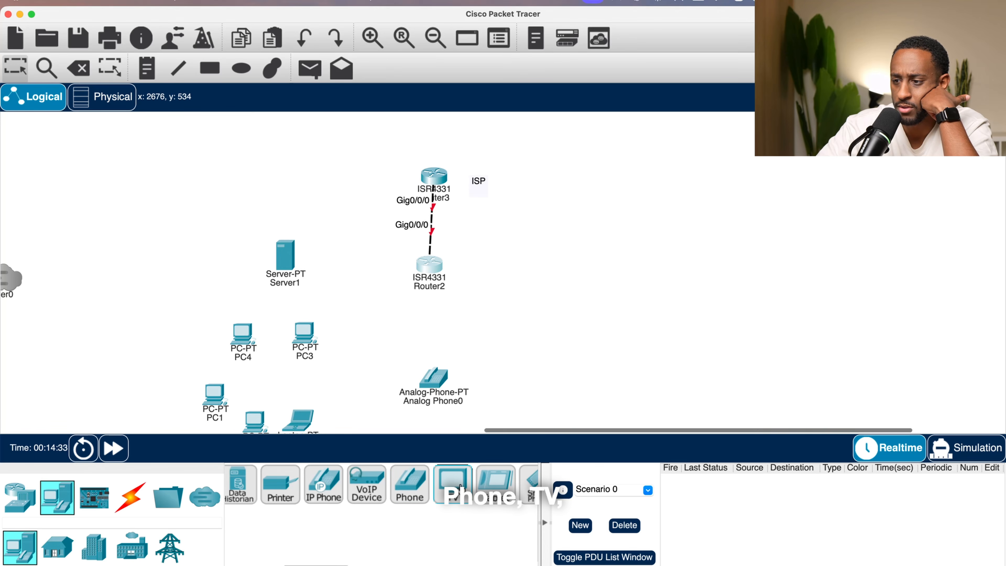
click(526, 342)
click(495, 482)
click(568, 380)
- Add another PC beside the analog phone and move the first server further left
scroll(396, 487, right, 3)
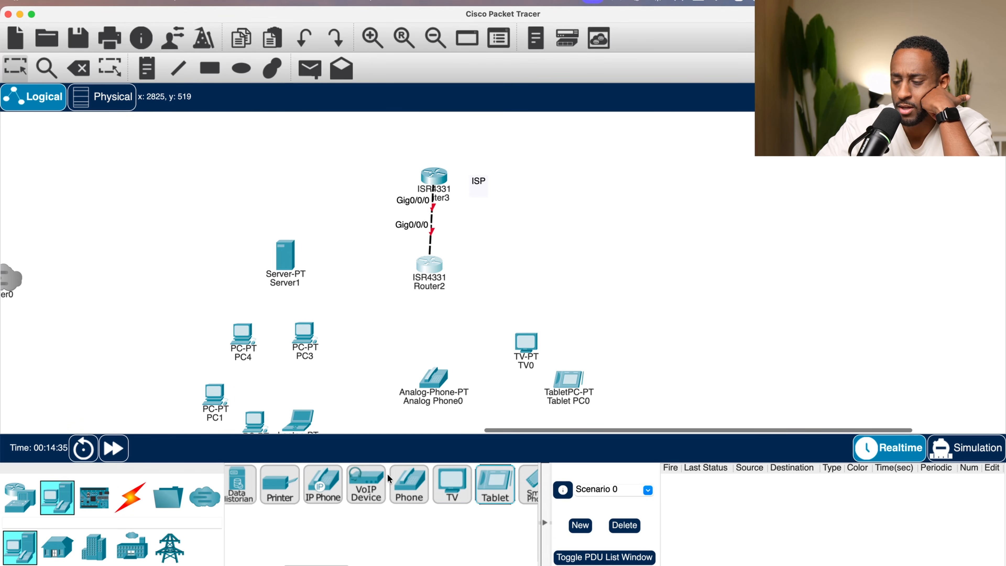
scroll(417, 498, left, 5)
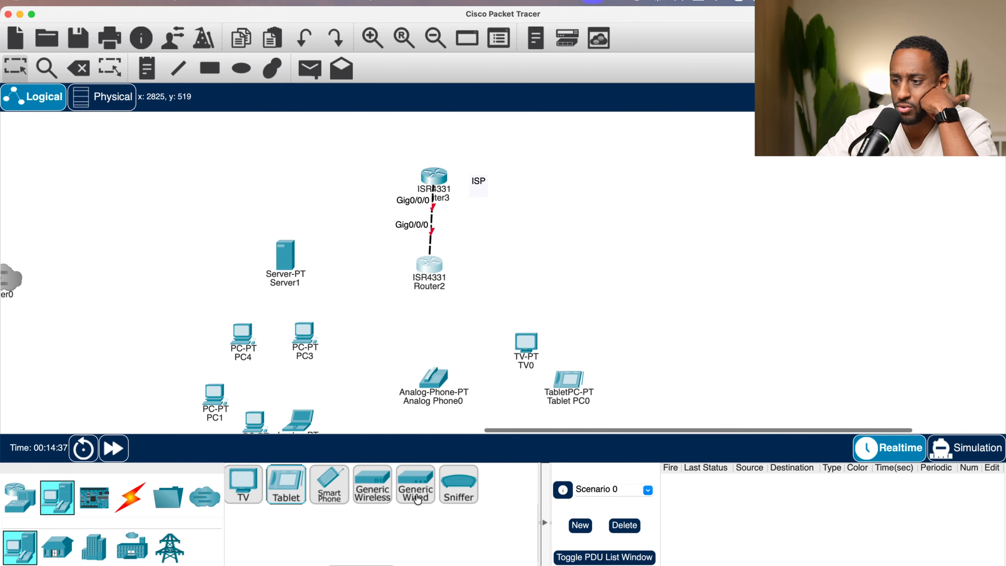
scroll(417, 498, left, 3)
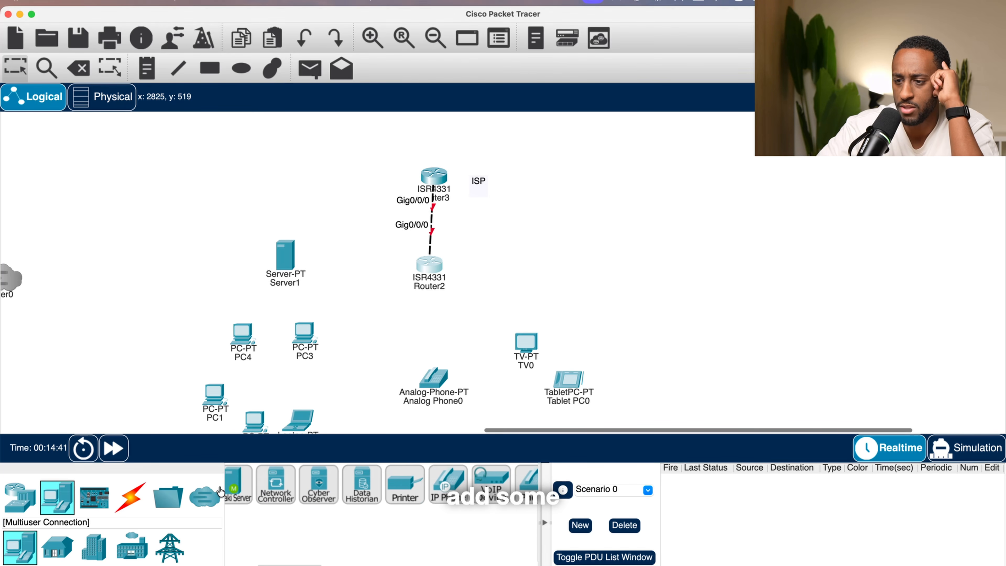
scroll(278, 475, left, 3)
click(245, 485)
click(364, 402)
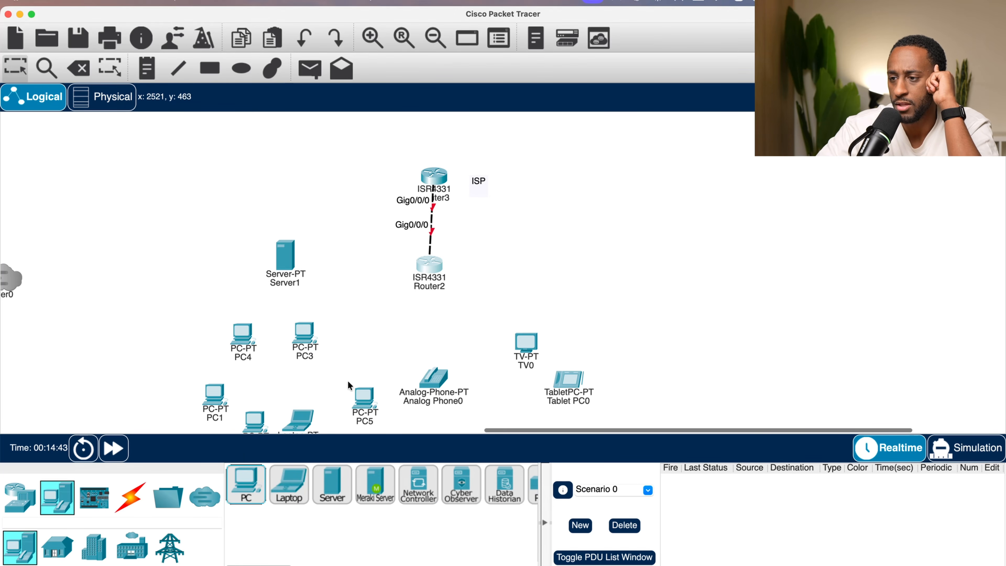
drag(299, 265, 251, 266)
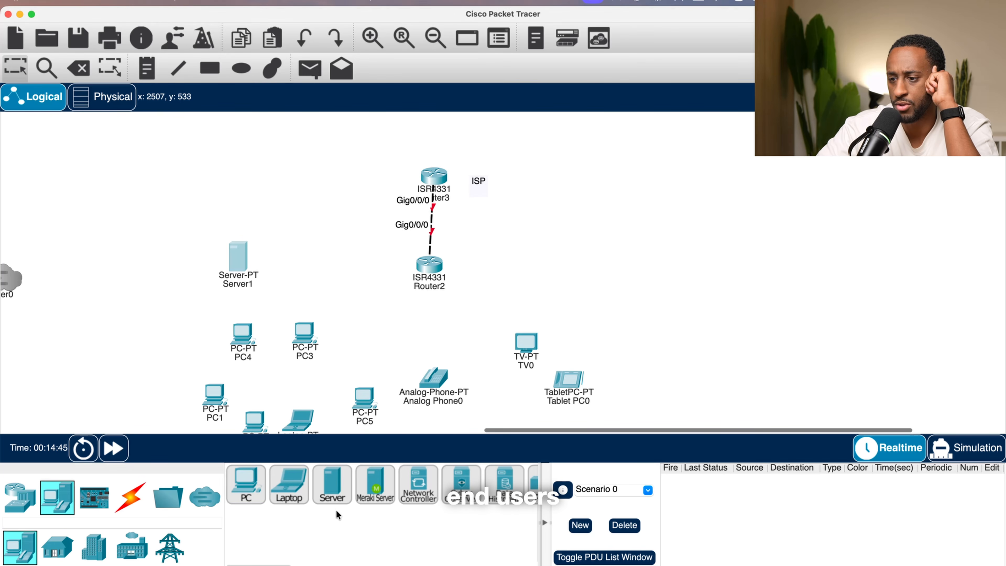
click(332, 484)
click(340, 357)
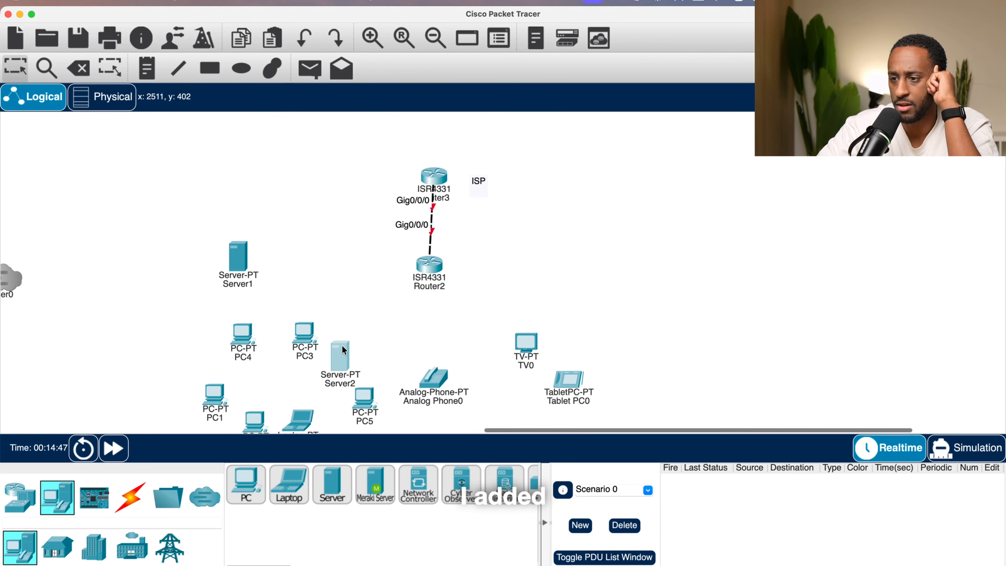
drag(344, 349, 383, 288)
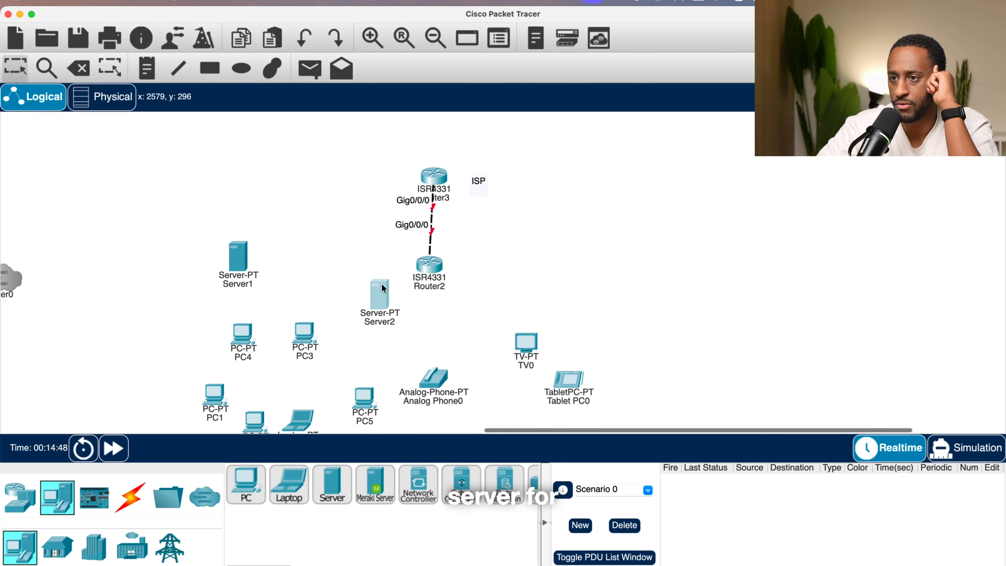
click(87, 72)
click(476, 300)
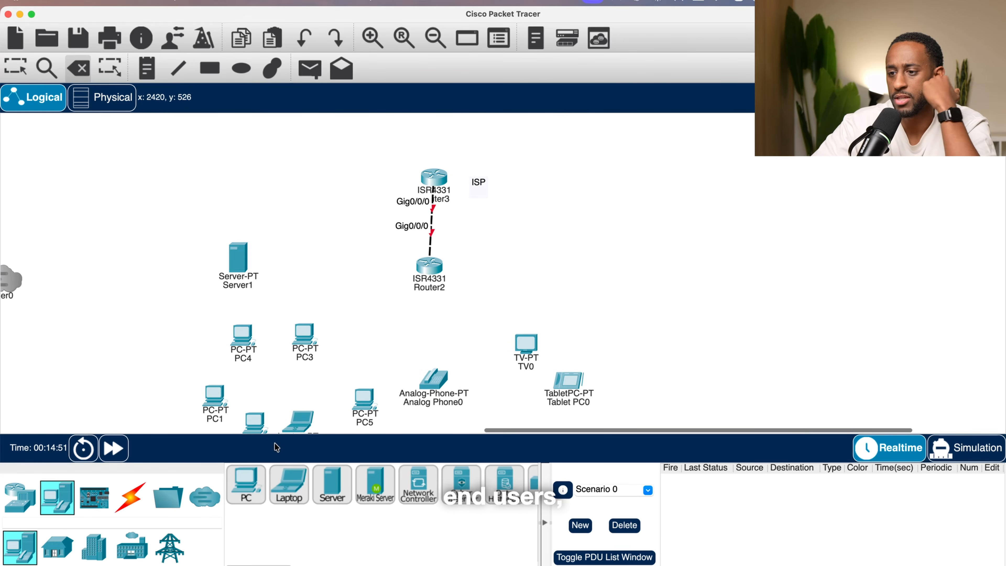
- Add a 2960 switch between the PCs and the lower router
click(291, 426)
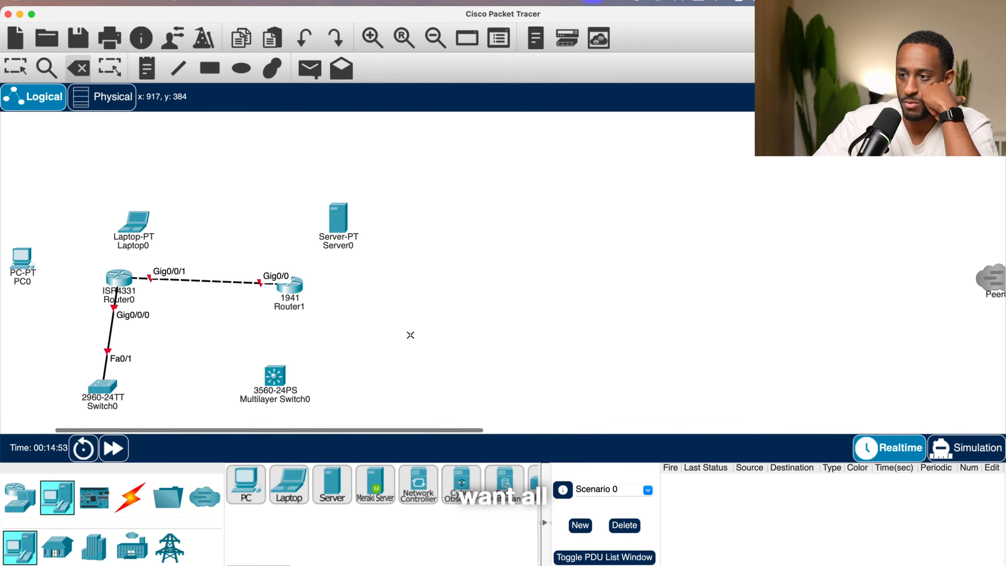
scroll(411, 335, right, 10)
key(Escape)
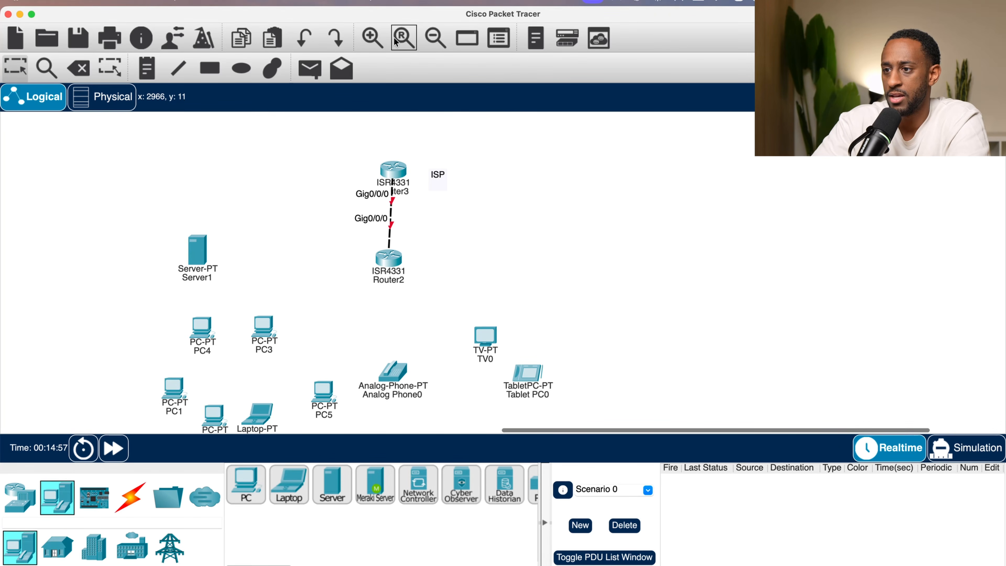
click(427, 35)
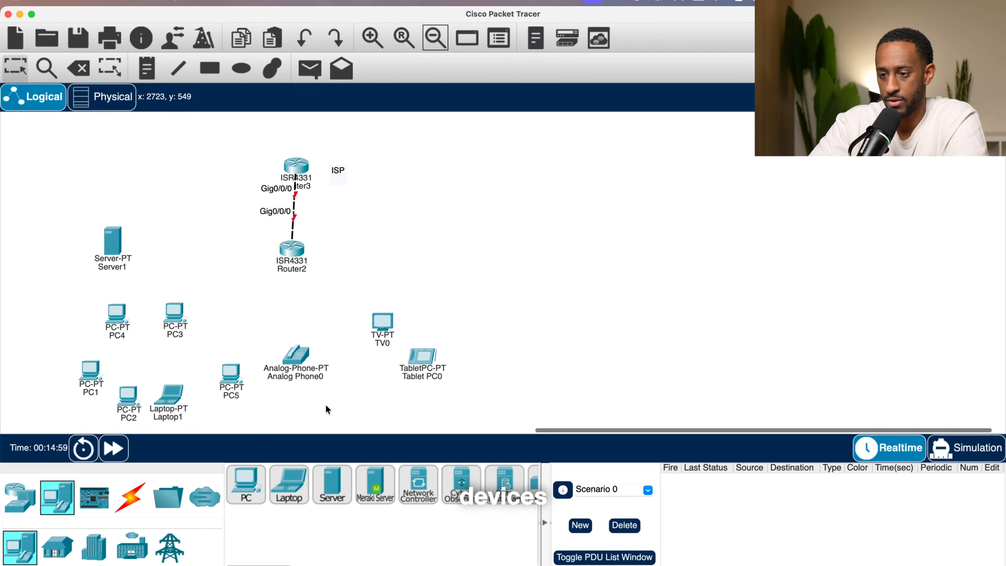
click(20, 497)
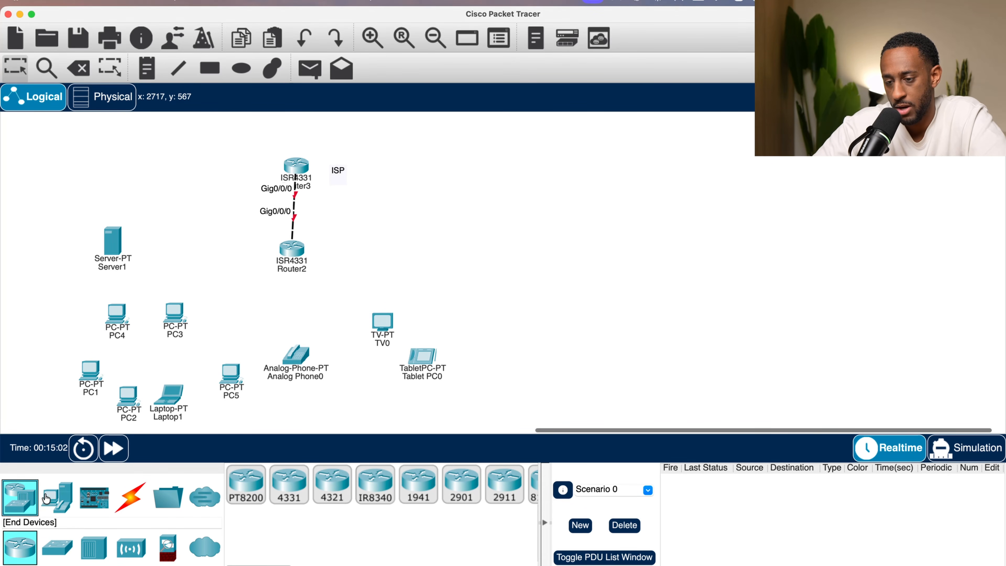
click(58, 546)
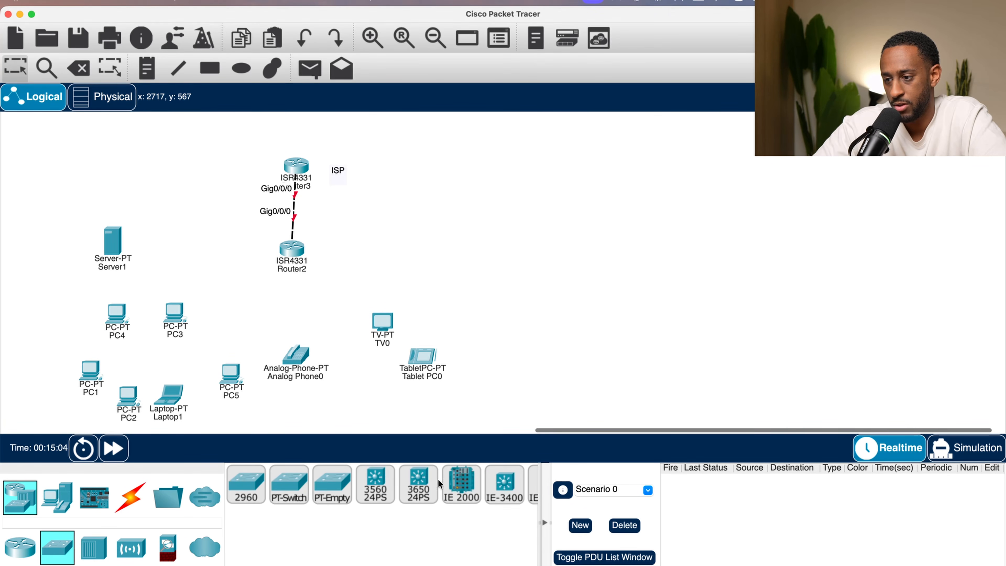
drag(266, 499, 251, 315)
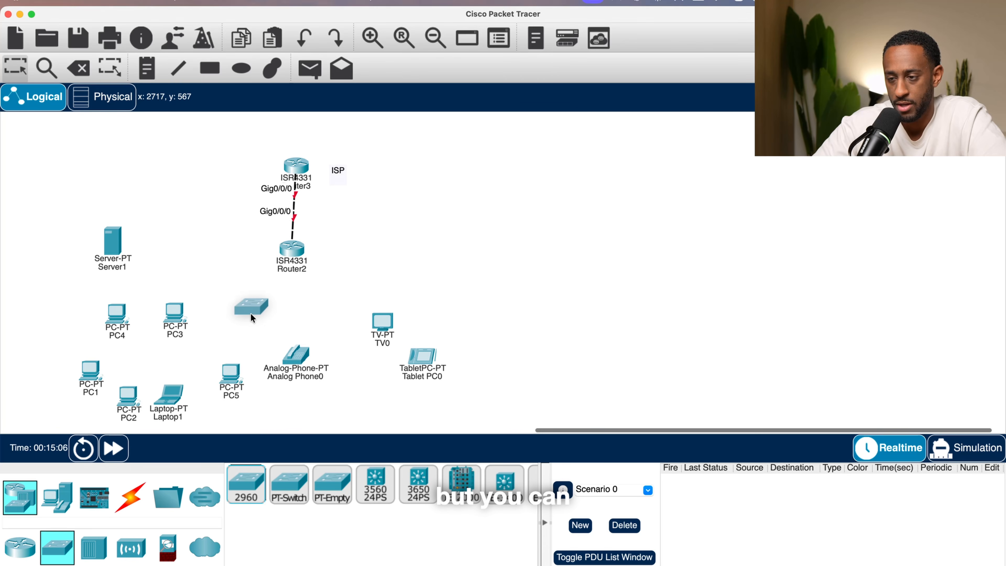
- Connect the 2960 switch to the lower ISR4331 router with the automatic connection type
click(131, 497)
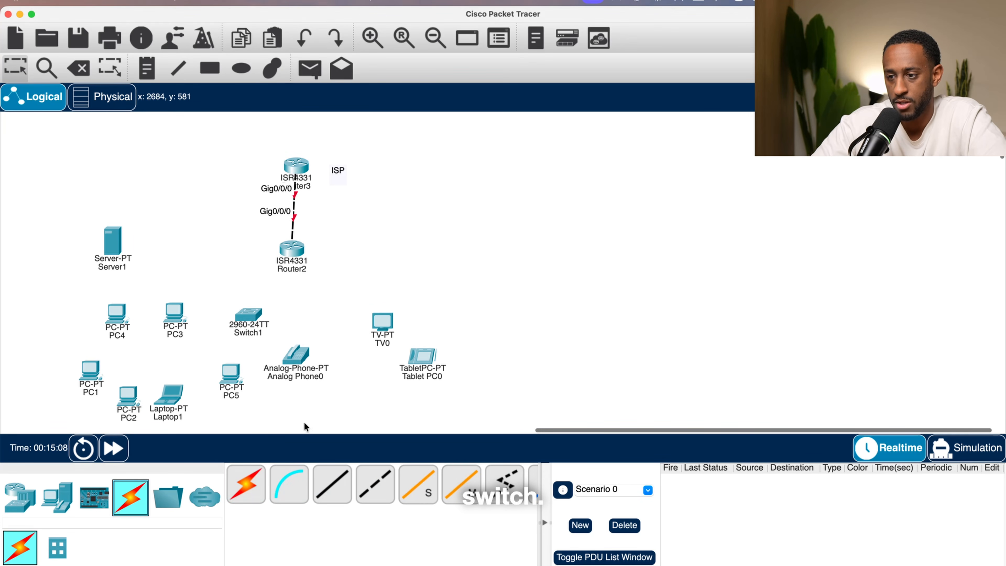
click(341, 500)
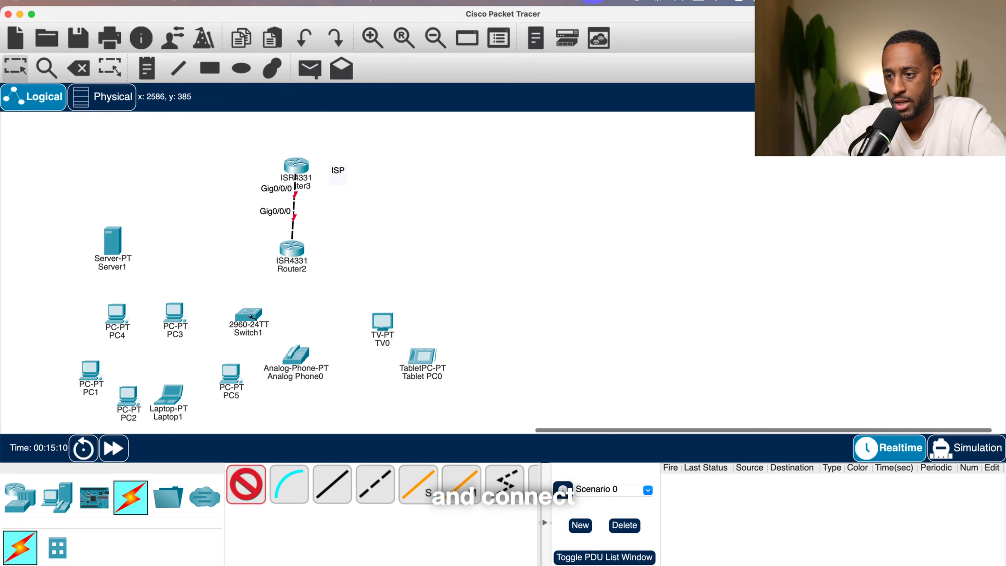
click(248, 314)
click(289, 253)
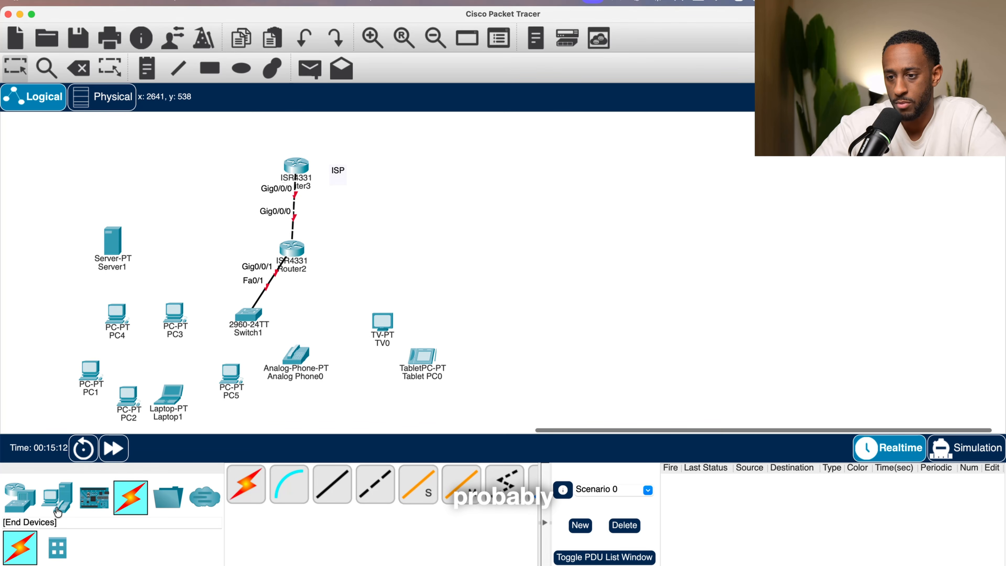
- Add a second 2960 switch to the right of the first one
click(20, 497)
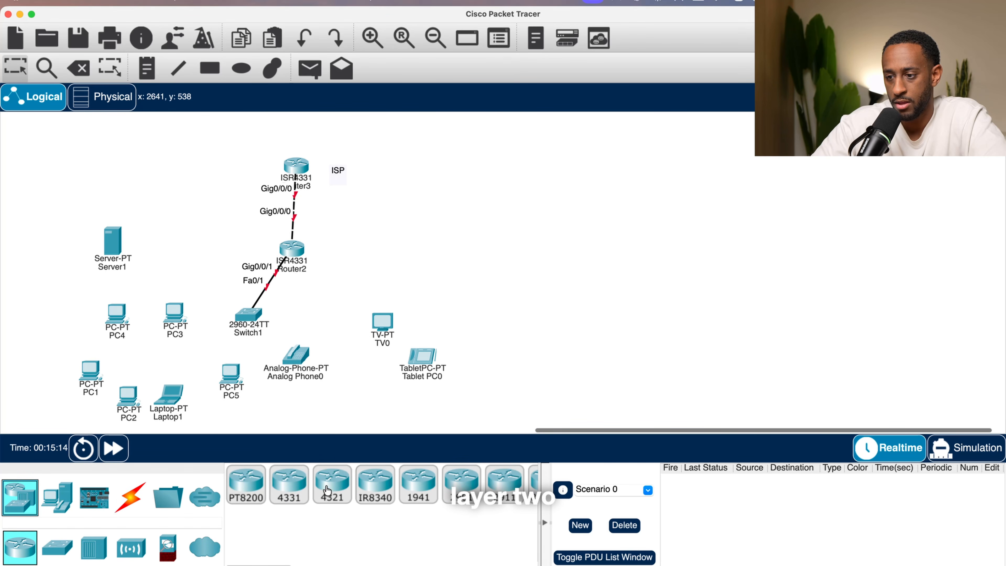
click(57, 547)
click(246, 483)
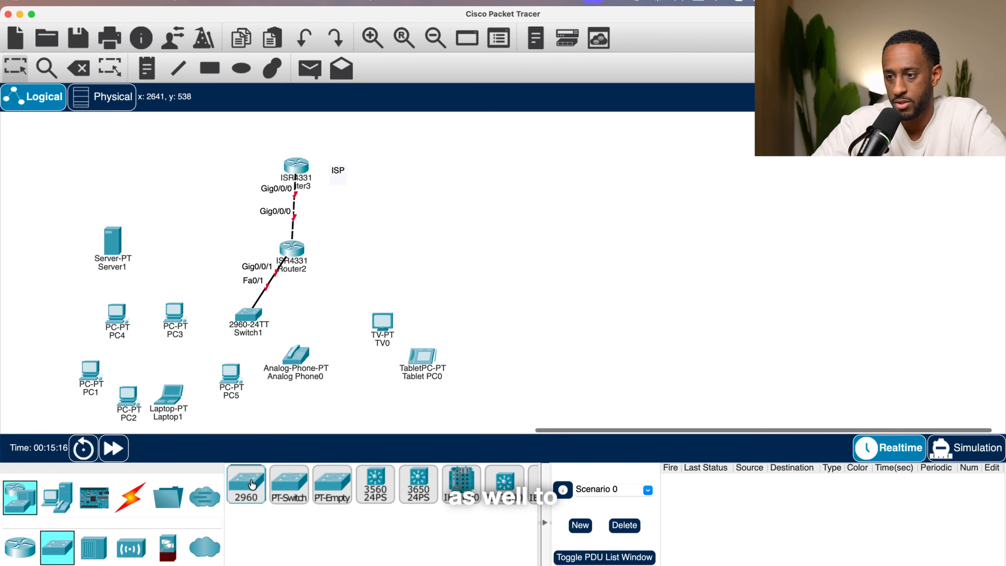
click(331, 321)
- Connect the second 2960 switch to the lower ISR4331 router with the automatic connection type
click(130, 497)
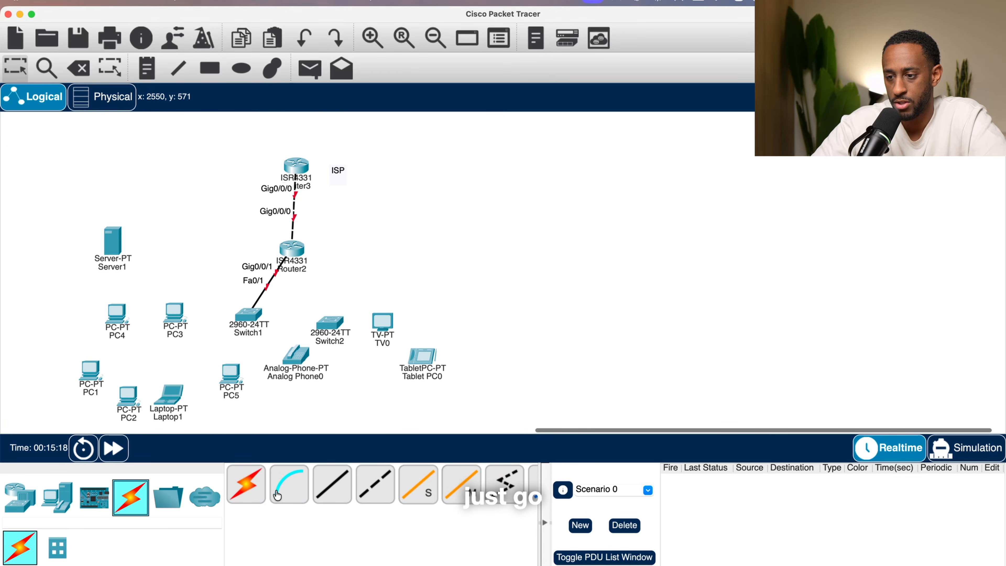
click(246, 486)
click(331, 320)
click(332, 322)
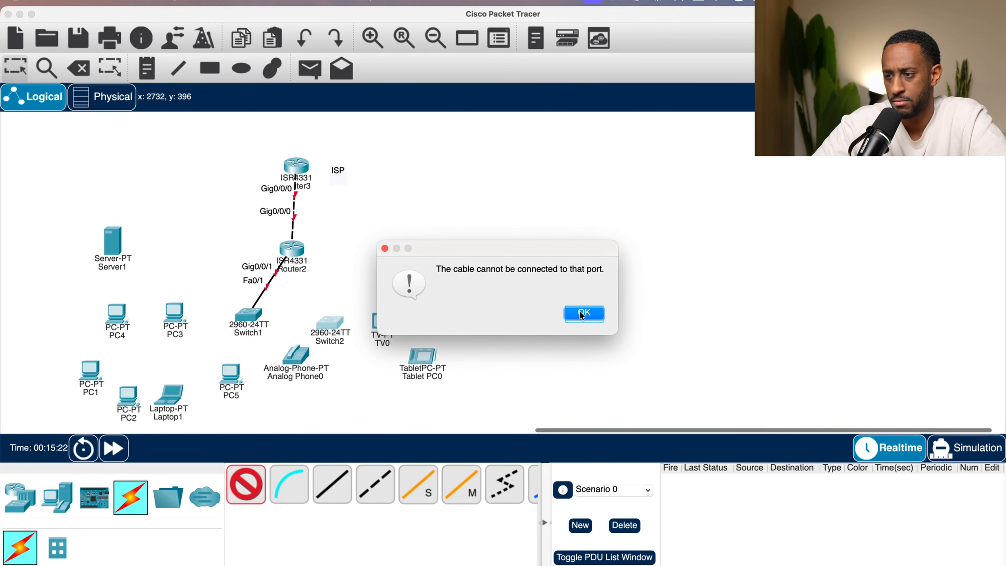
click(583, 313)
click(307, 267)
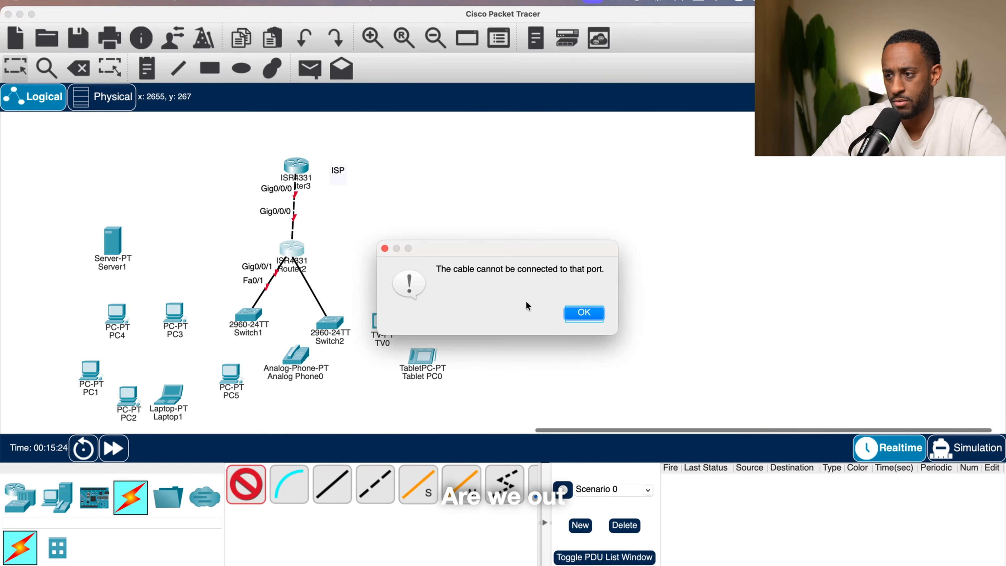
- Try again to connect the second 2960 switch to the lower router with the automatic connection type
click(580, 315)
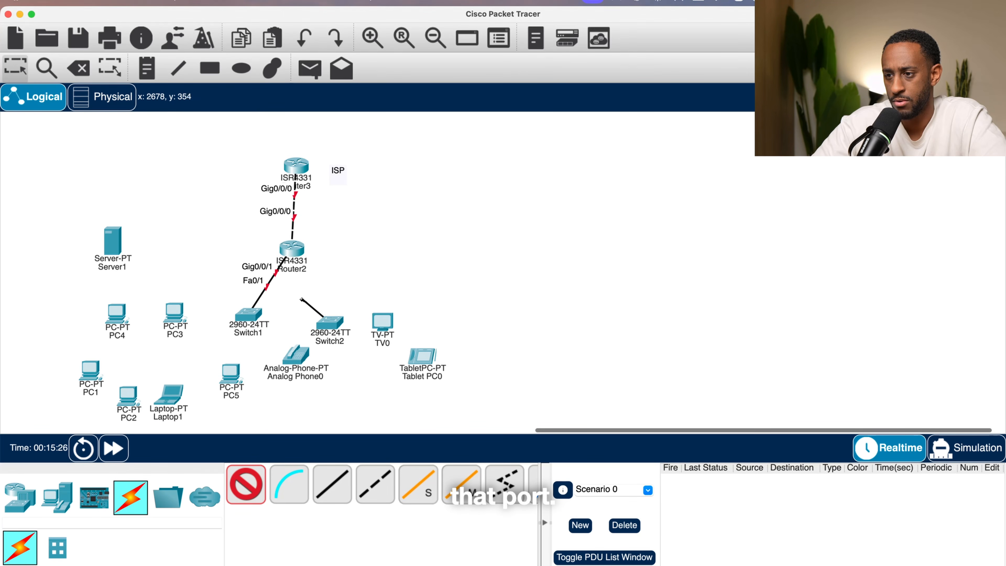
key(Escape)
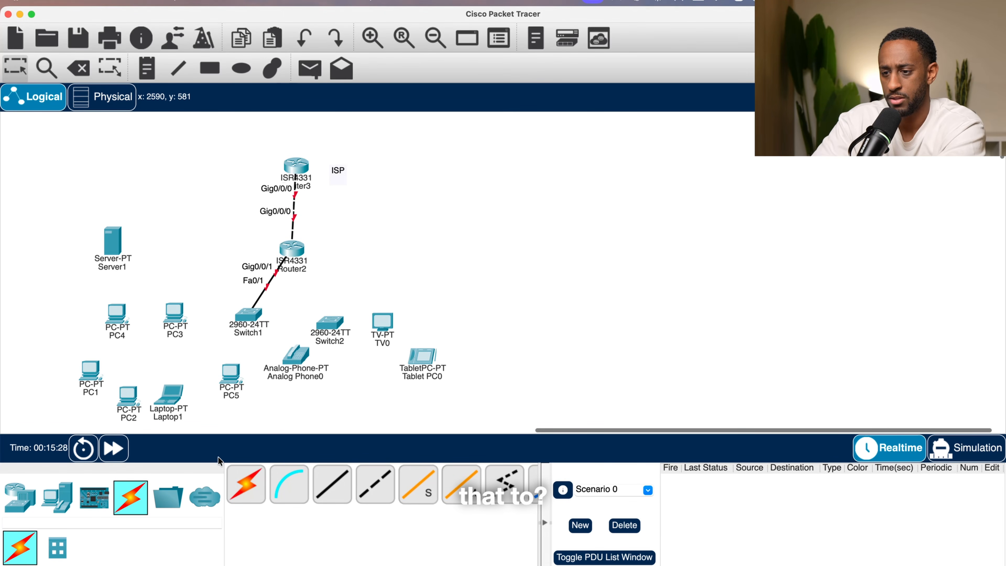
click(245, 484)
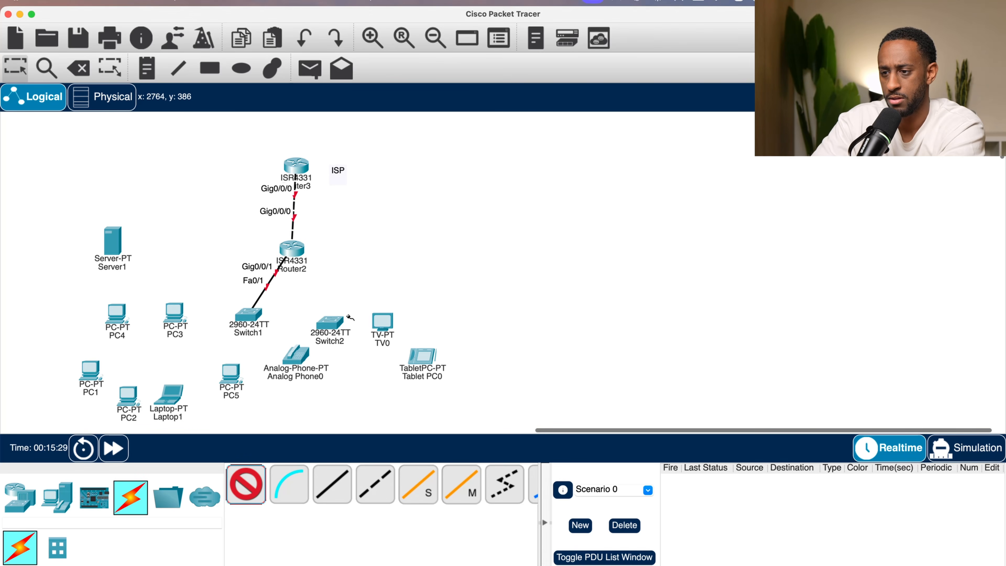
click(334, 322)
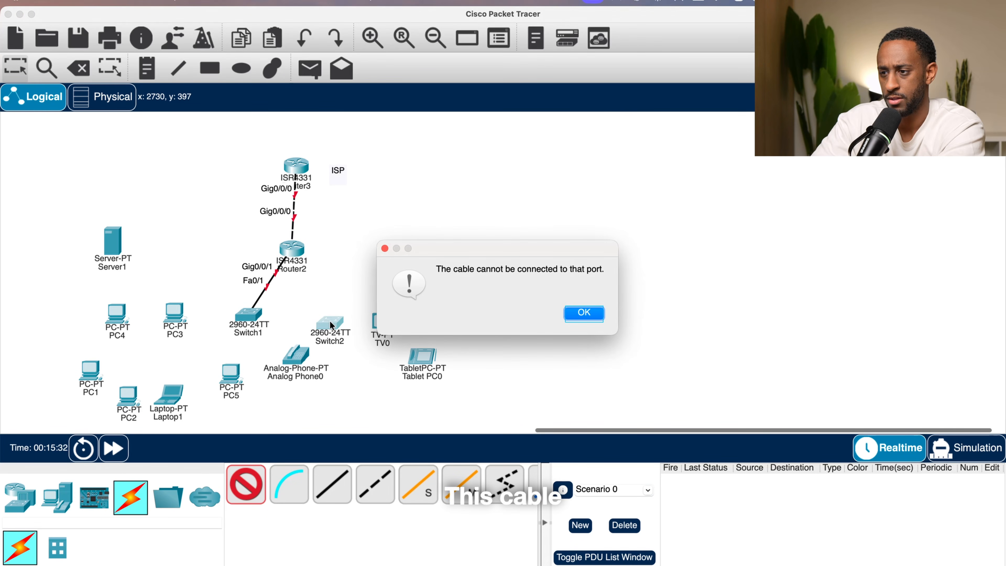
click(570, 313)
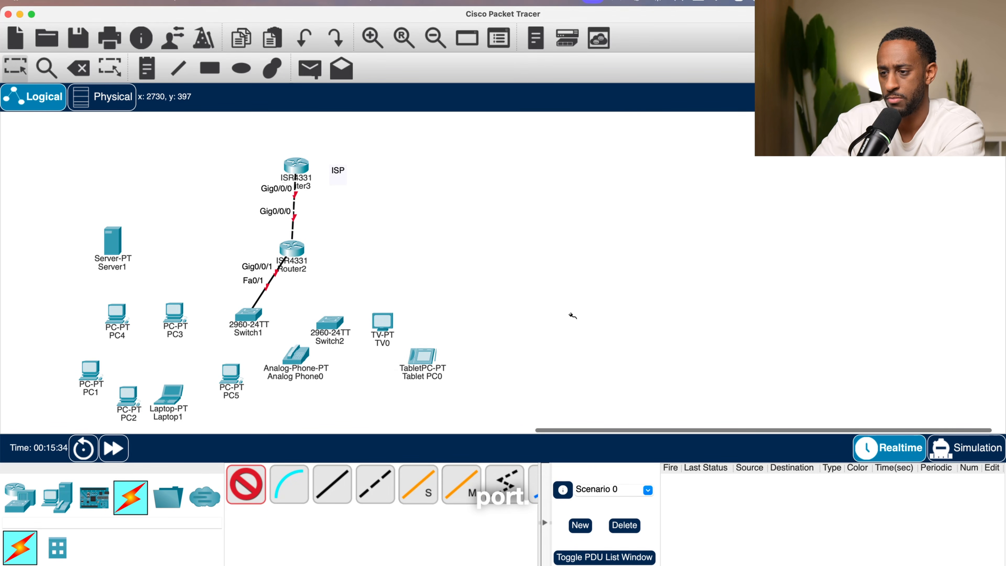
click(298, 260)
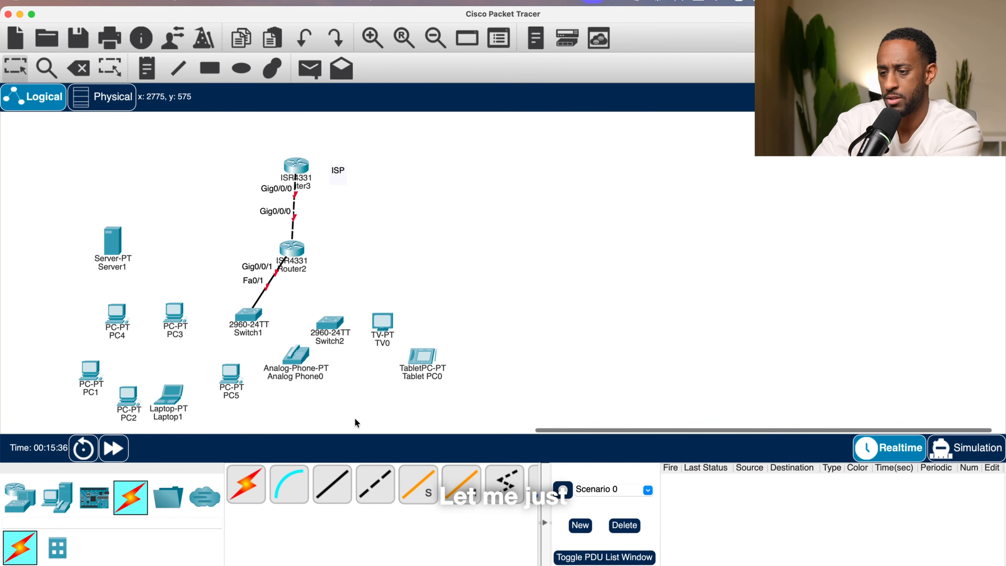
- Connect Switch2's FastEthernet0/1 to the lower router's Console port with a straight-through cable
click(393, 481)
click(330, 321)
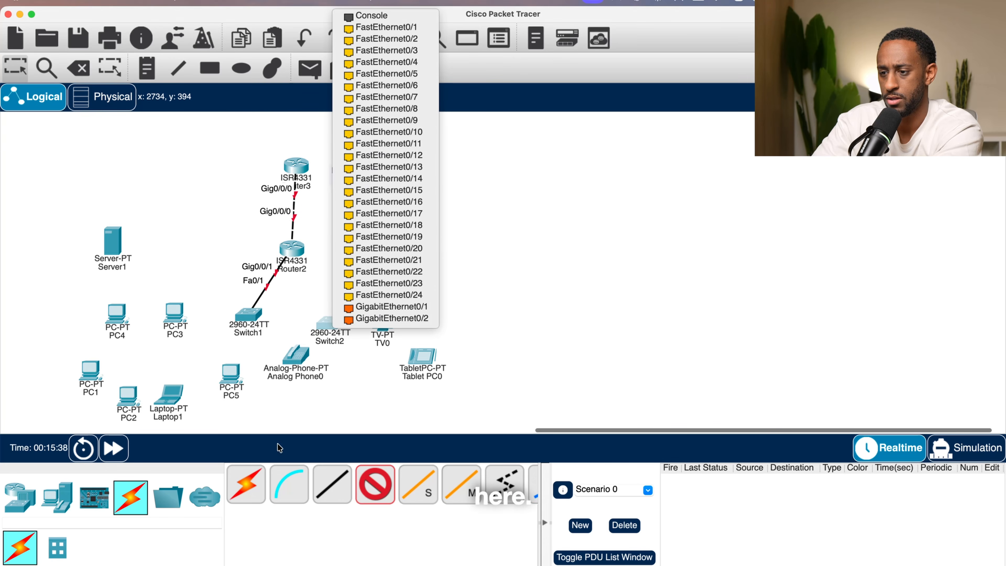
click(337, 522)
click(338, 484)
click(336, 319)
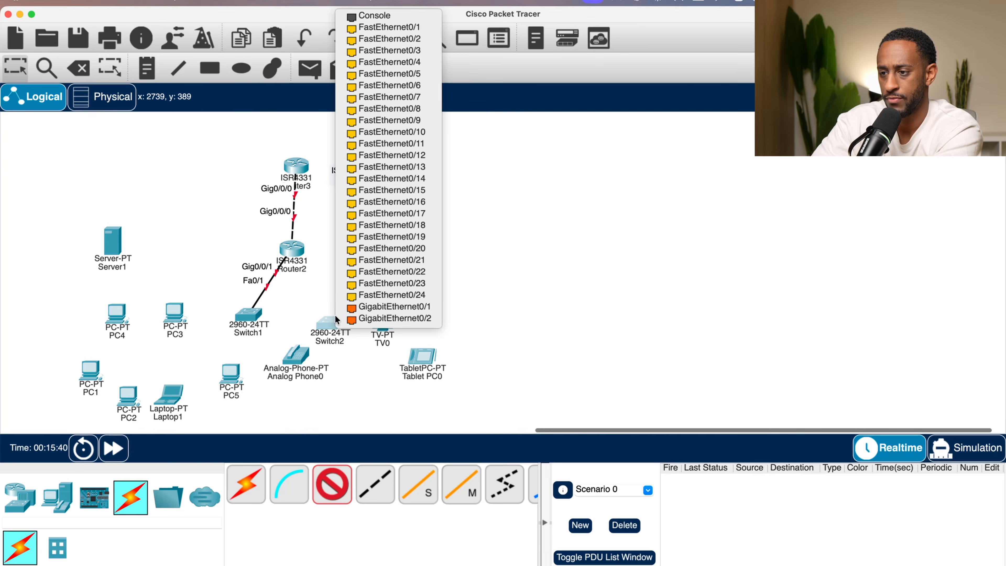
click(399, 29)
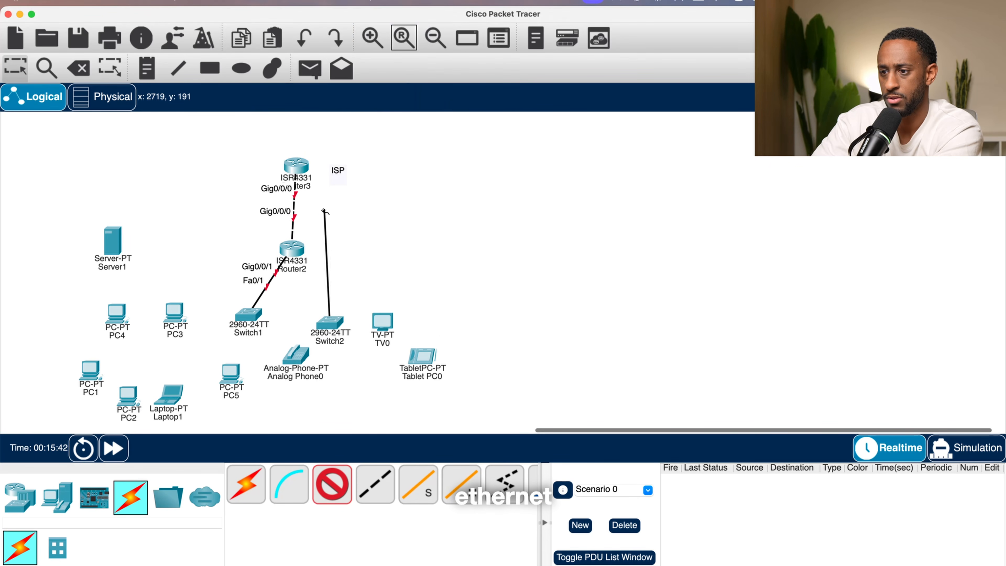
click(292, 248)
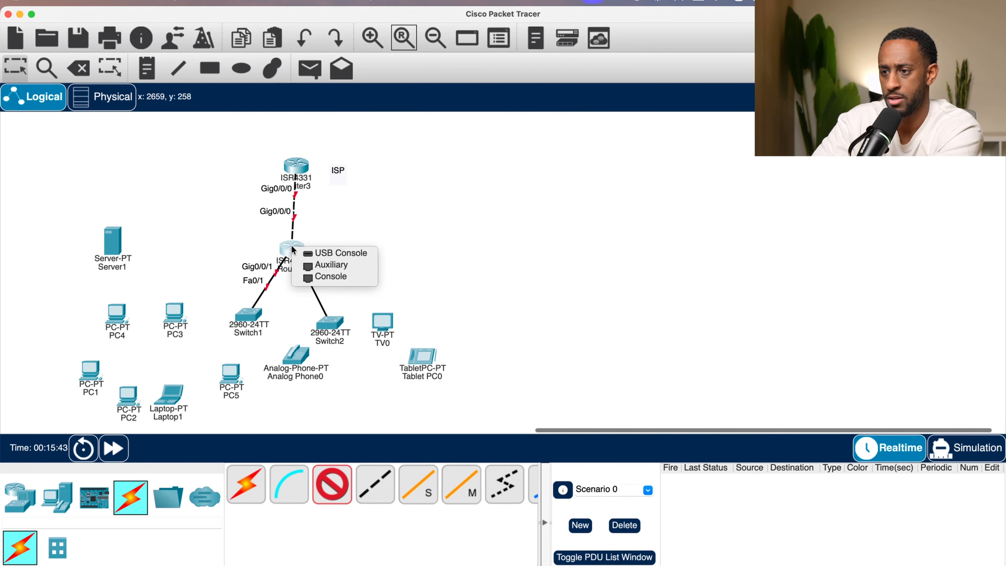
click(350, 276)
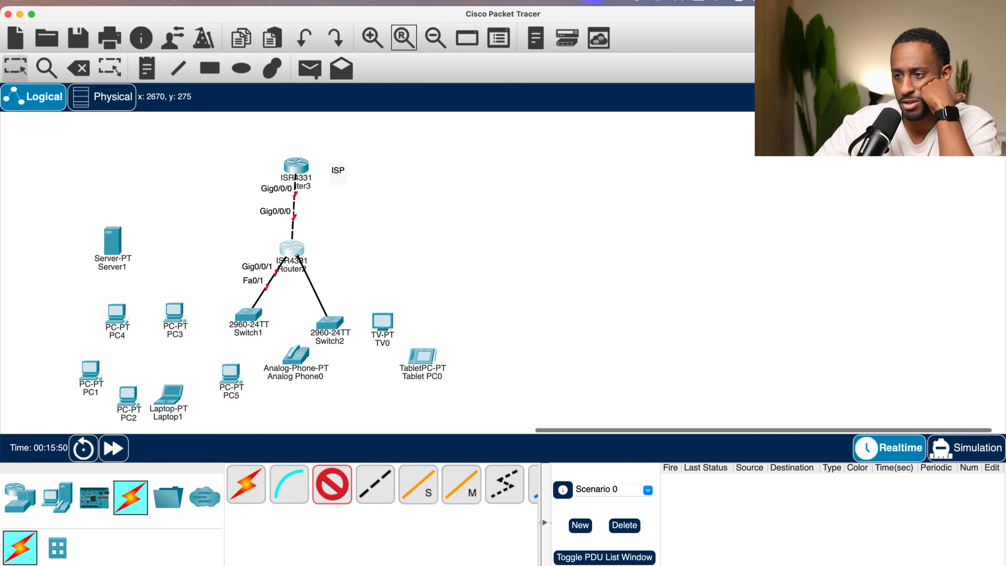
click(296, 254)
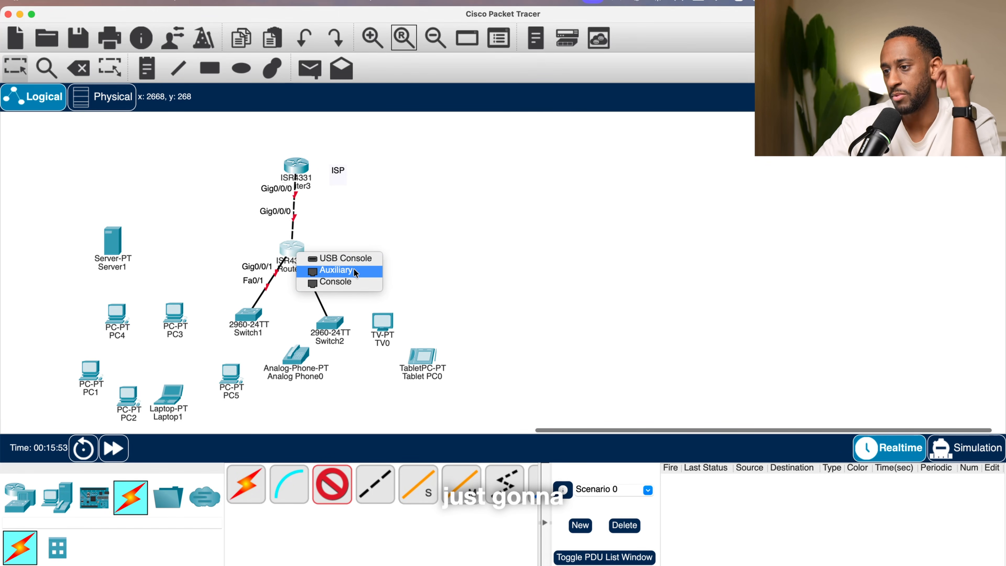
click(352, 282)
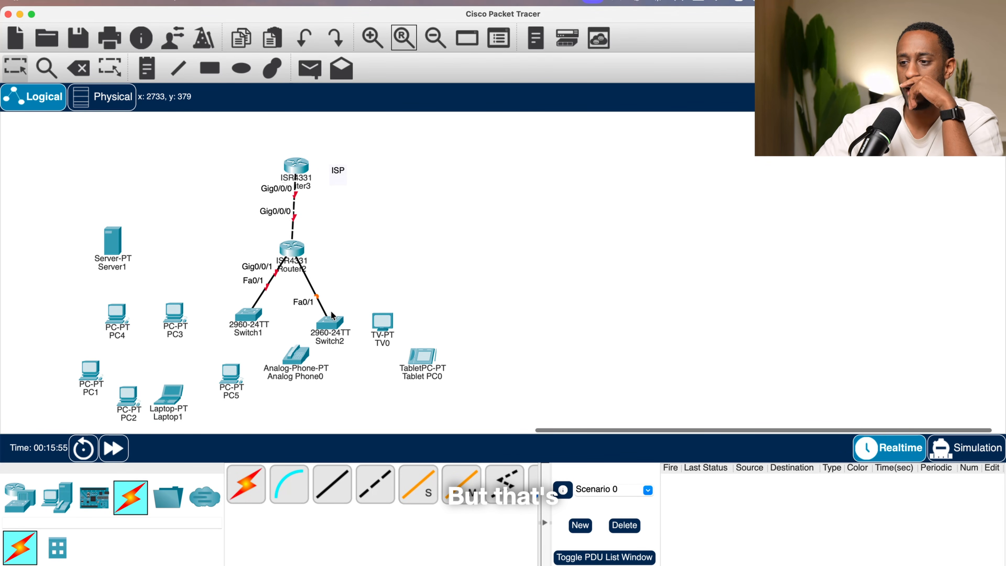
- Reposition both switches beside the lower router and move the TV and tablet further right
drag(331, 321, 388, 269)
drag(247, 323, 215, 282)
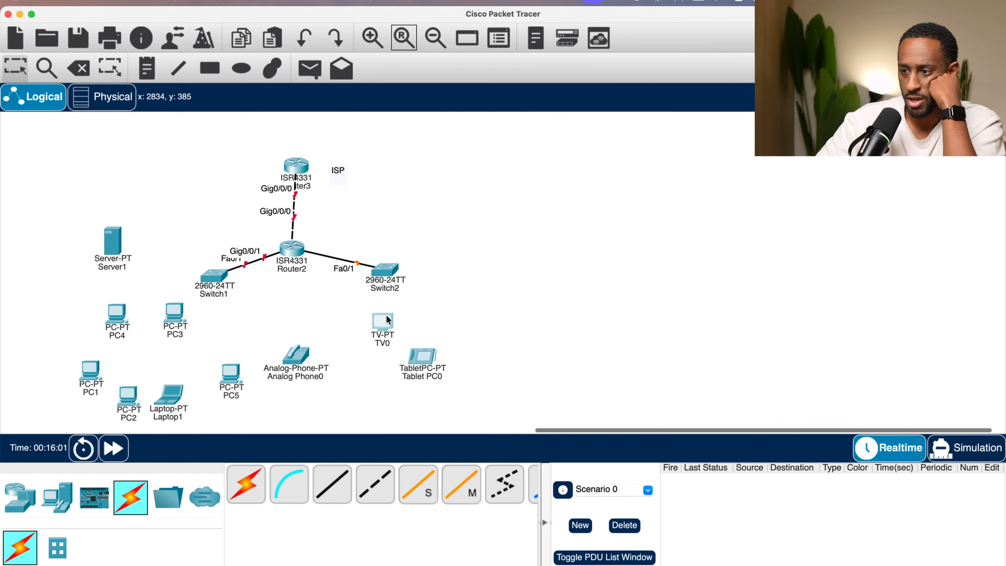
drag(386, 315, 622, 319)
drag(409, 364, 416, 371)
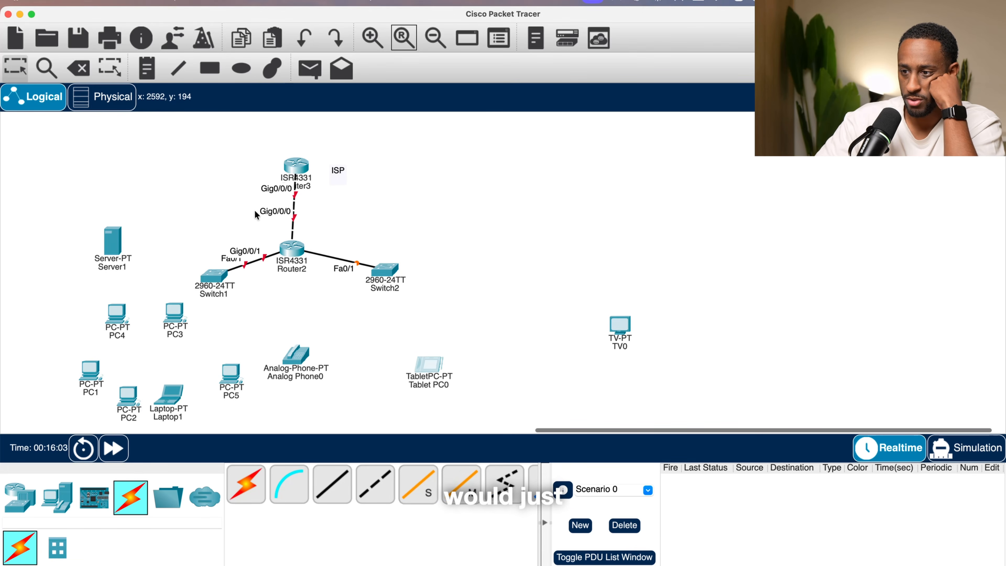
click(292, 248)
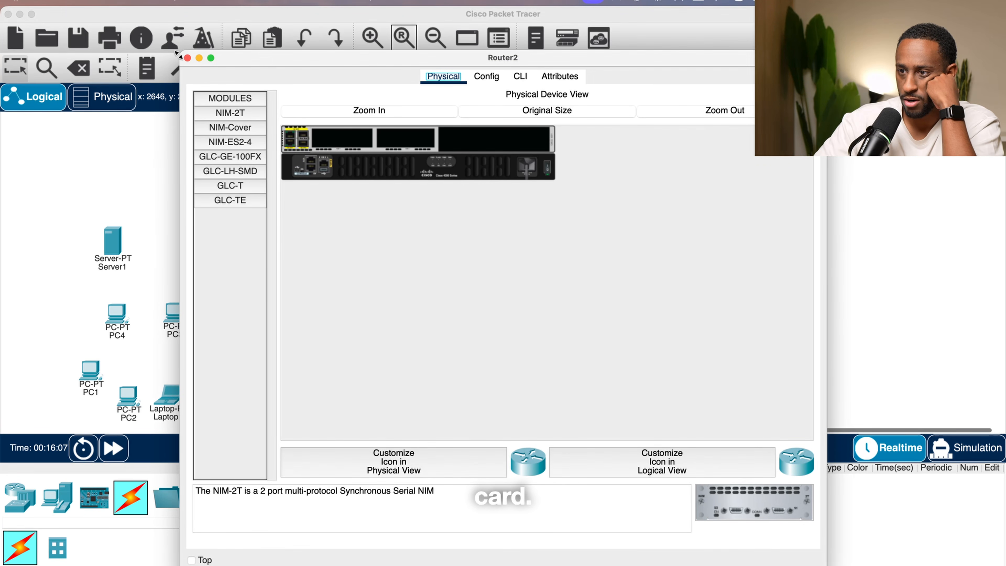
click(187, 58)
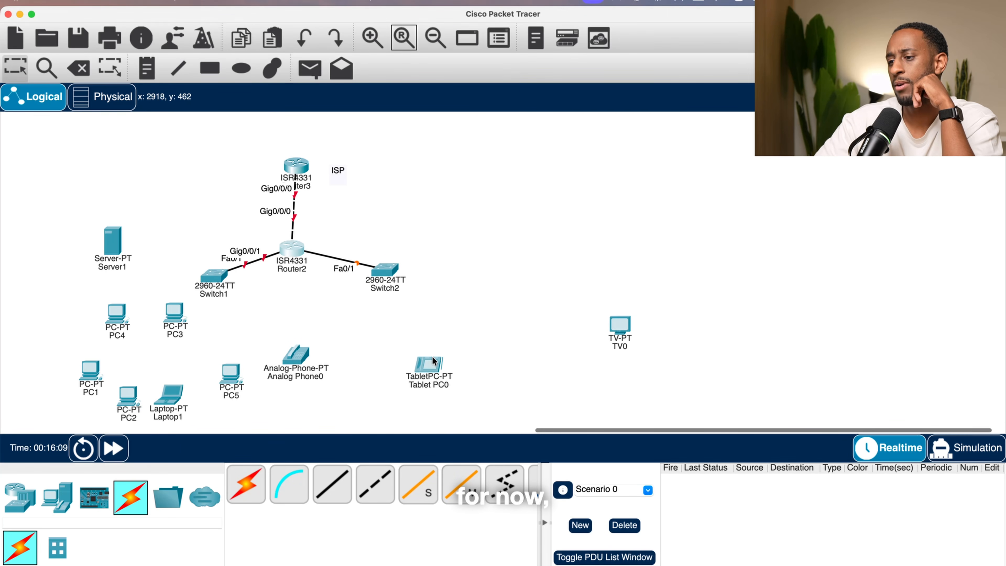
drag(434, 361, 465, 383)
drag(622, 332, 514, 331)
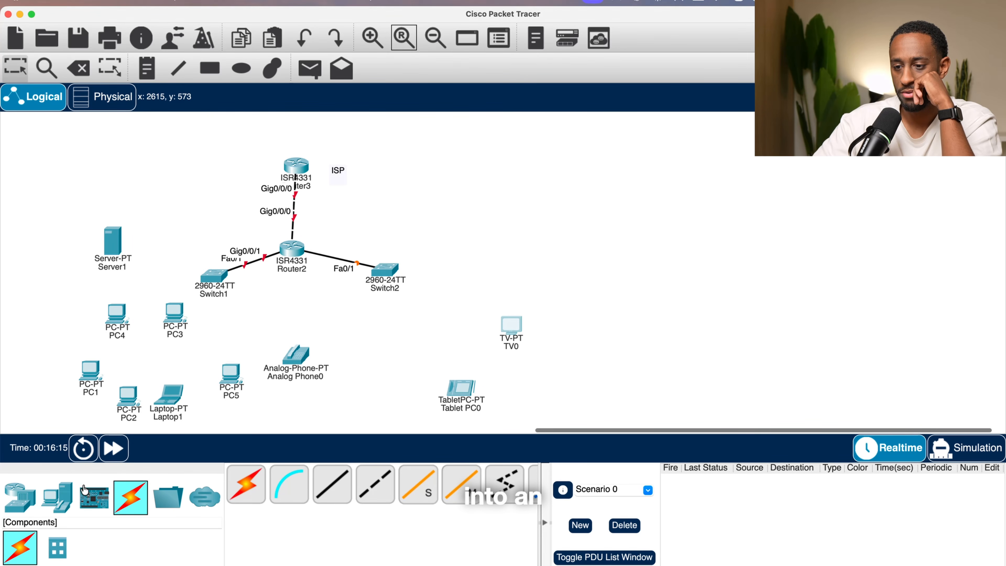
- Add two AccessPoint-PT-AC wireless access points, one below Switch1 and one below Switch2
click(20, 497)
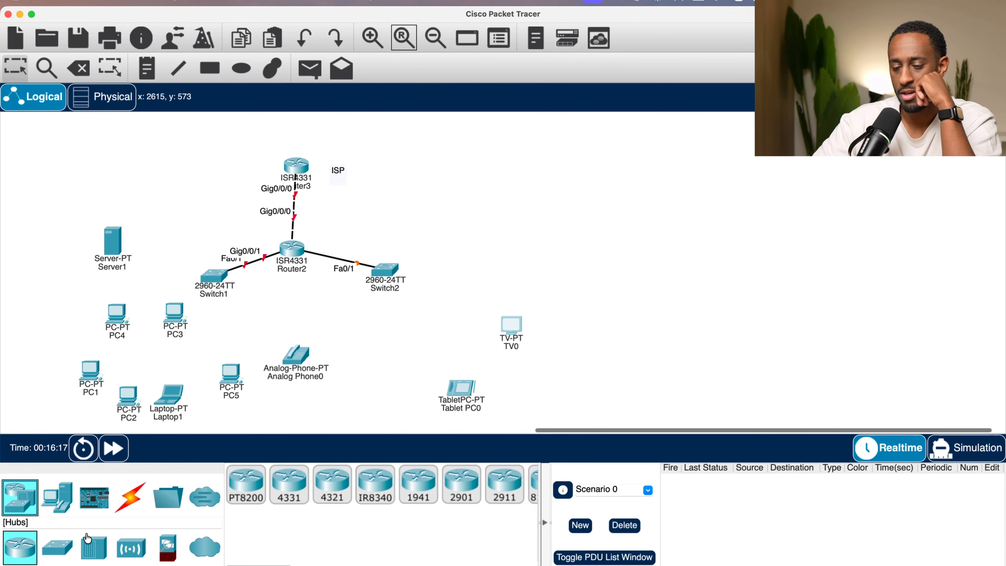
click(58, 497)
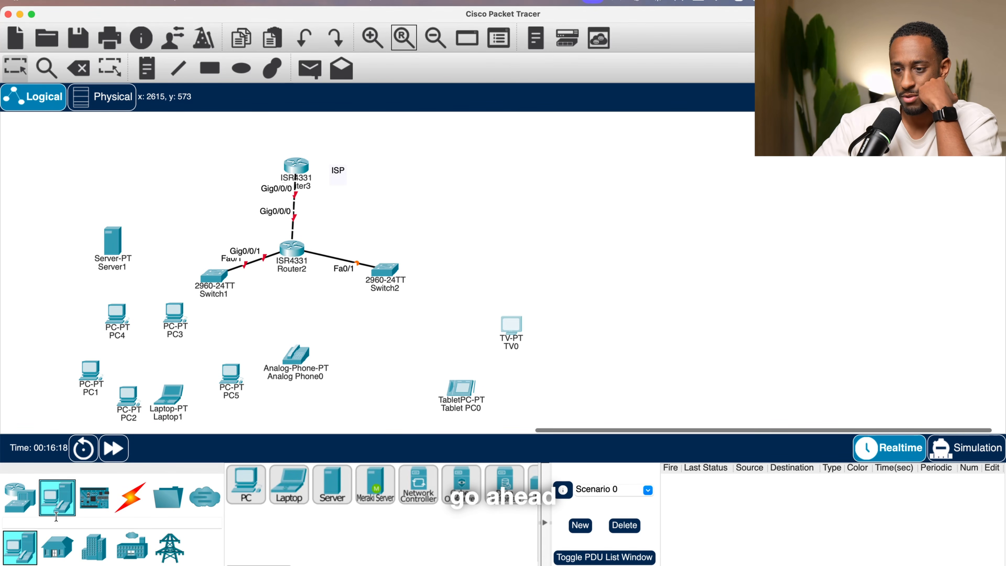
click(21, 499)
click(57, 546)
click(131, 547)
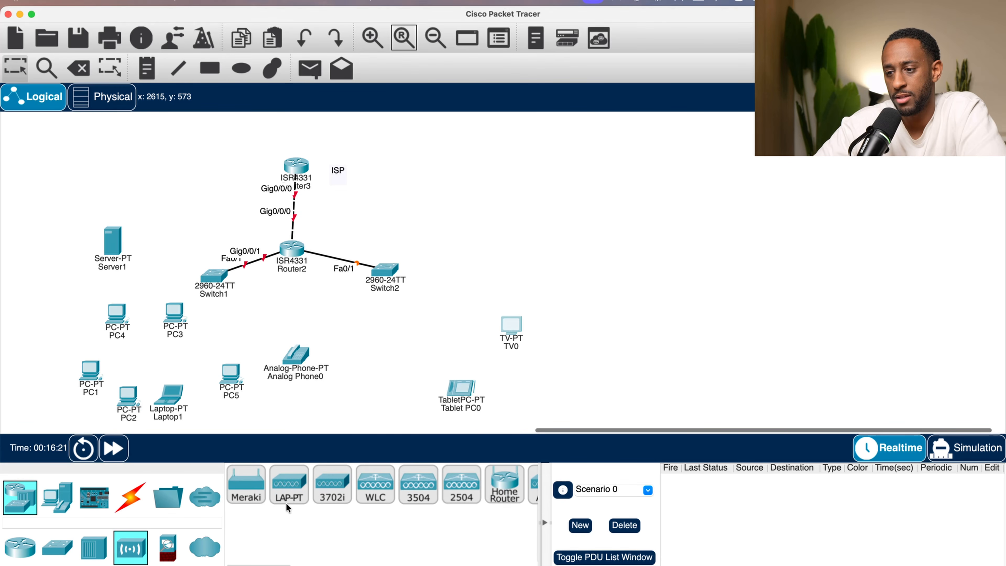
scroll(339, 486, right, 5)
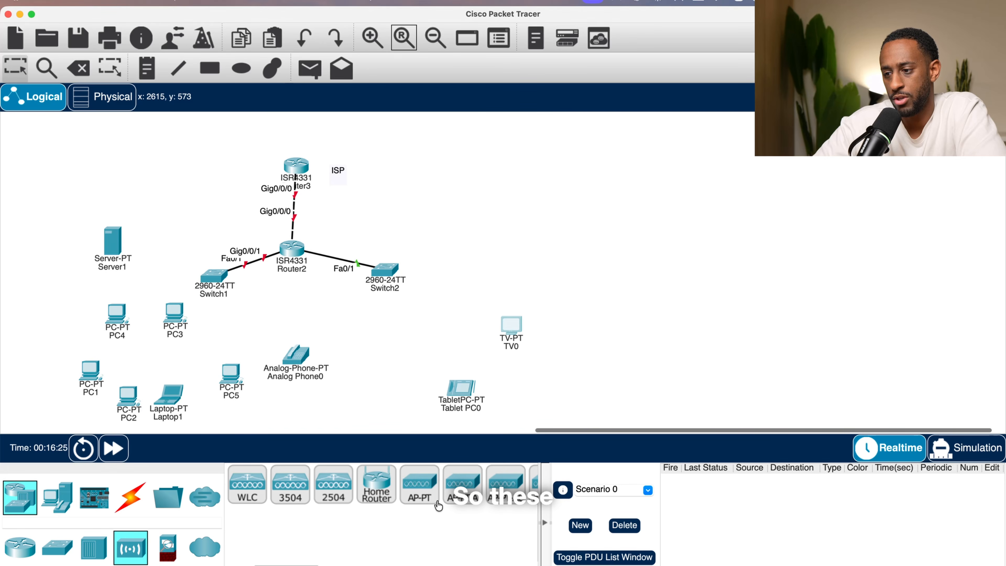
scroll(412, 497, right, 6)
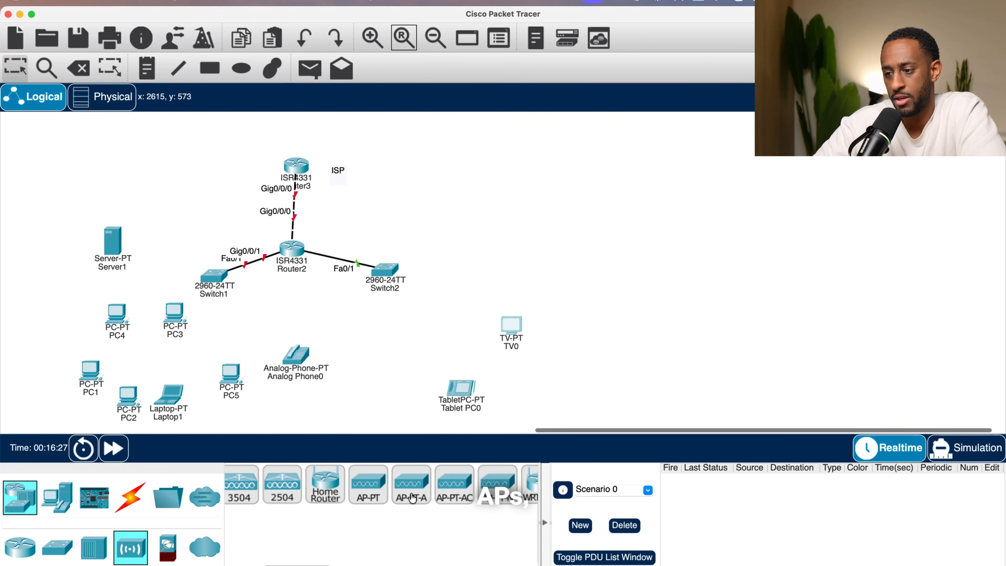
scroll(412, 497, left, 8)
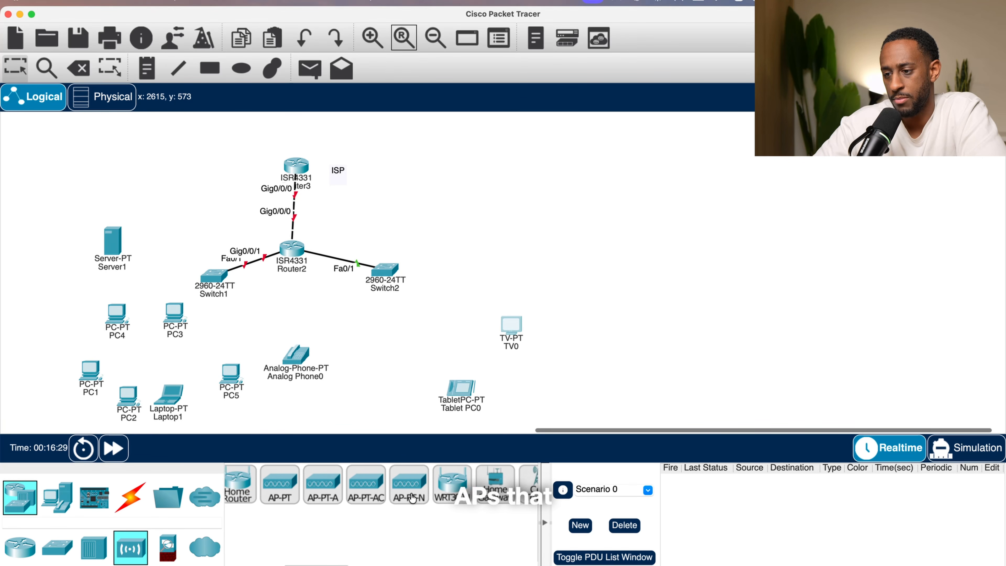
scroll(411, 497, left, 4)
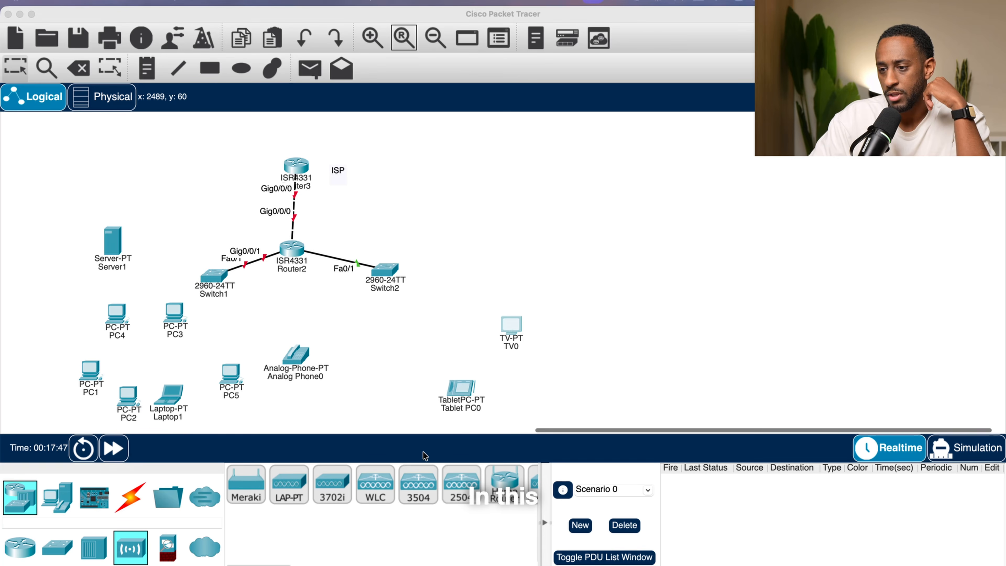
scroll(488, 505, right, 3)
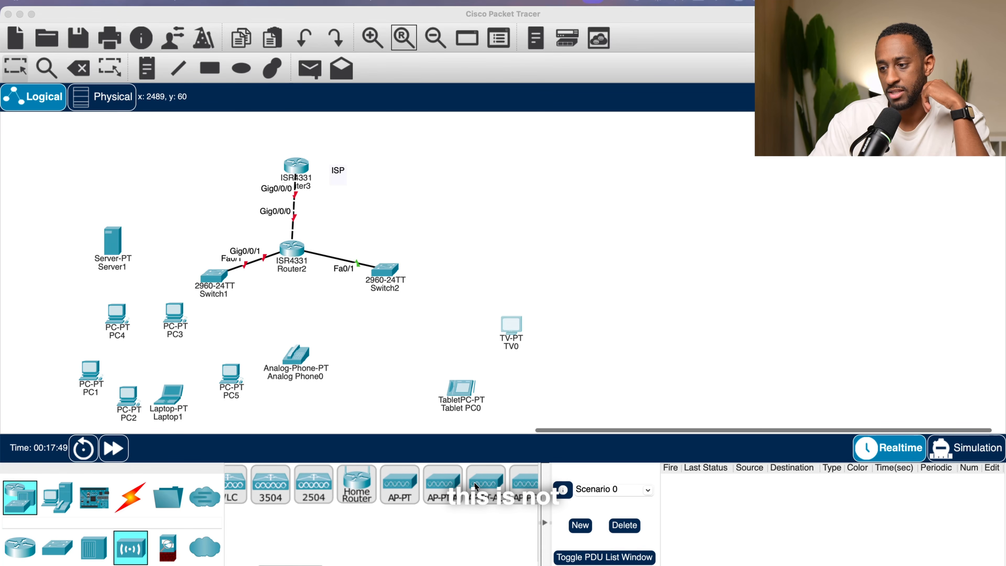
scroll(475, 487, right, 2)
drag(455, 483, 216, 341)
drag(456, 486, 422, 329)
- Connect Switch1's FastEthernet0/4 to Access Point0's Port 0 with a straight-through cable
click(130, 499)
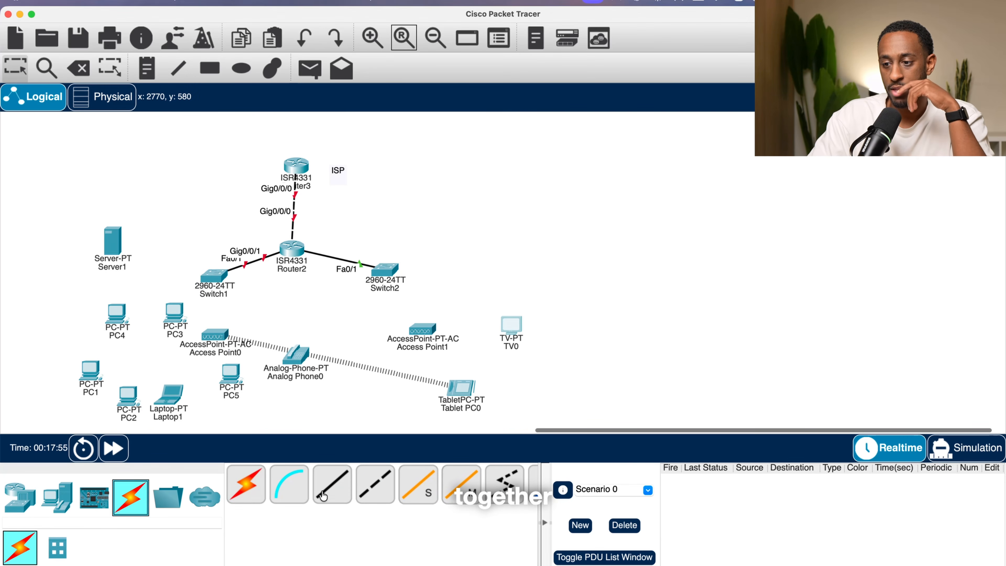
click(332, 488)
click(207, 268)
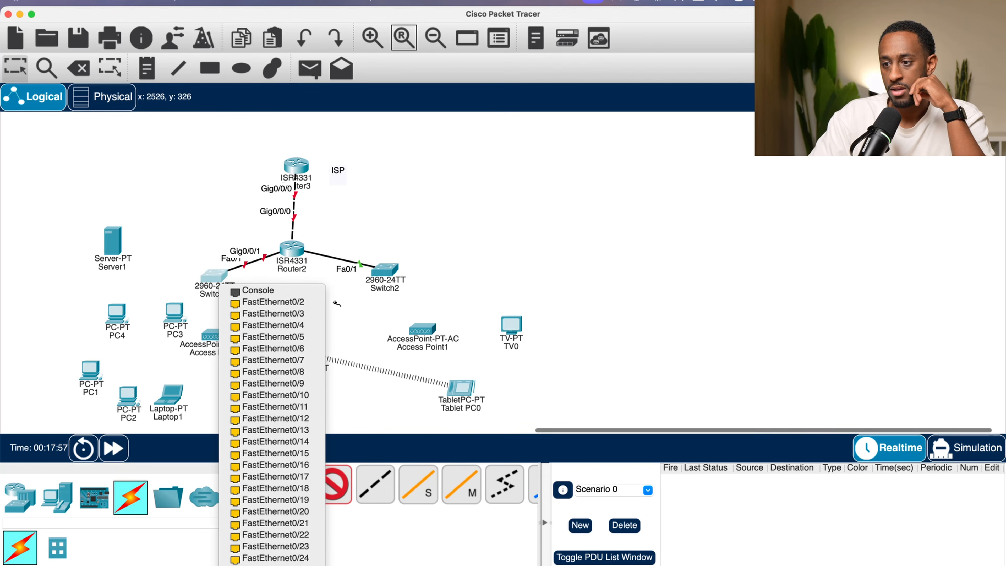
click(233, 329)
click(233, 338)
click(232, 338)
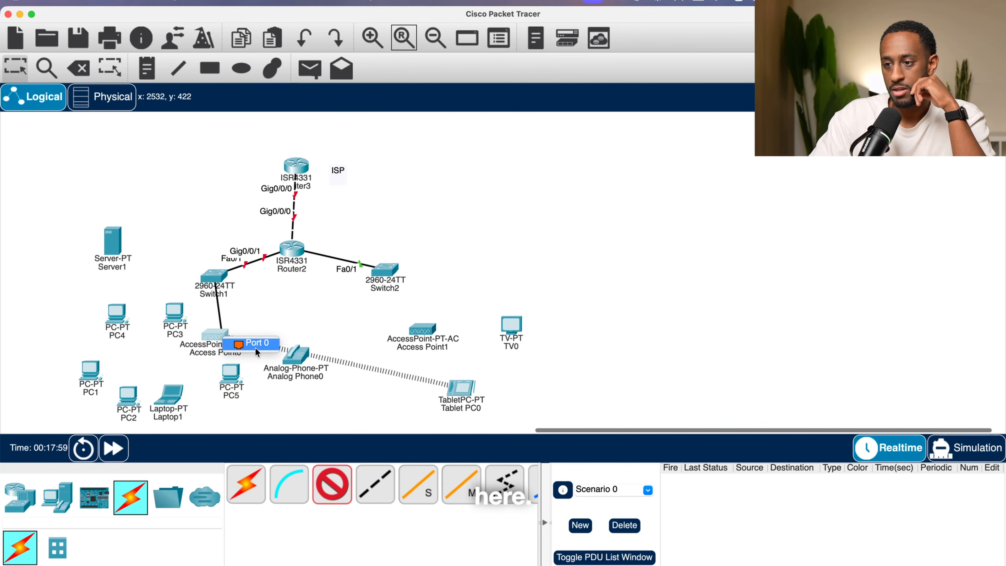
click(243, 345)
- Connect Switch2's FastEthernet0/4 to Access Point1's Port 0 with a straight-through cable
click(332, 485)
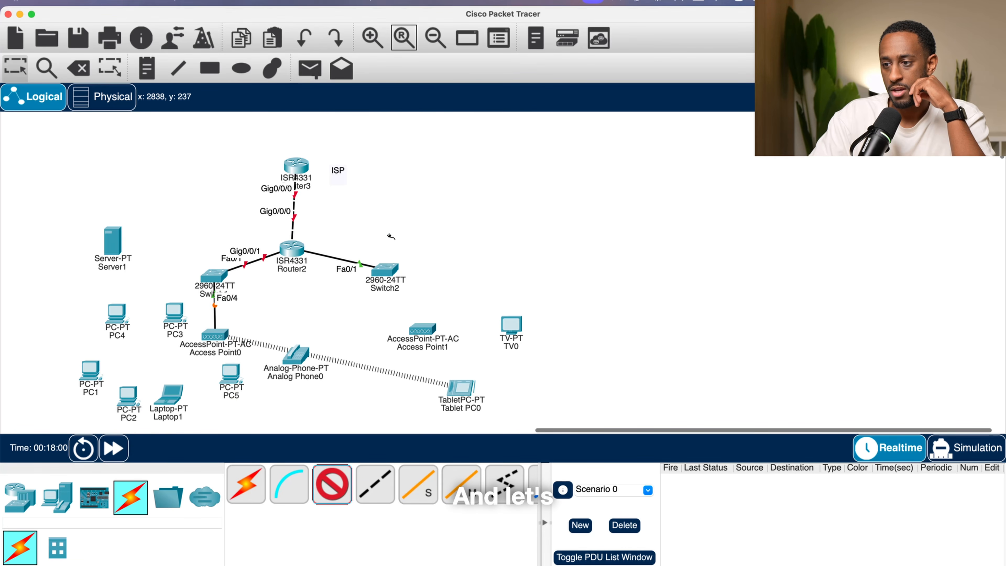
click(386, 270)
click(411, 446)
click(424, 331)
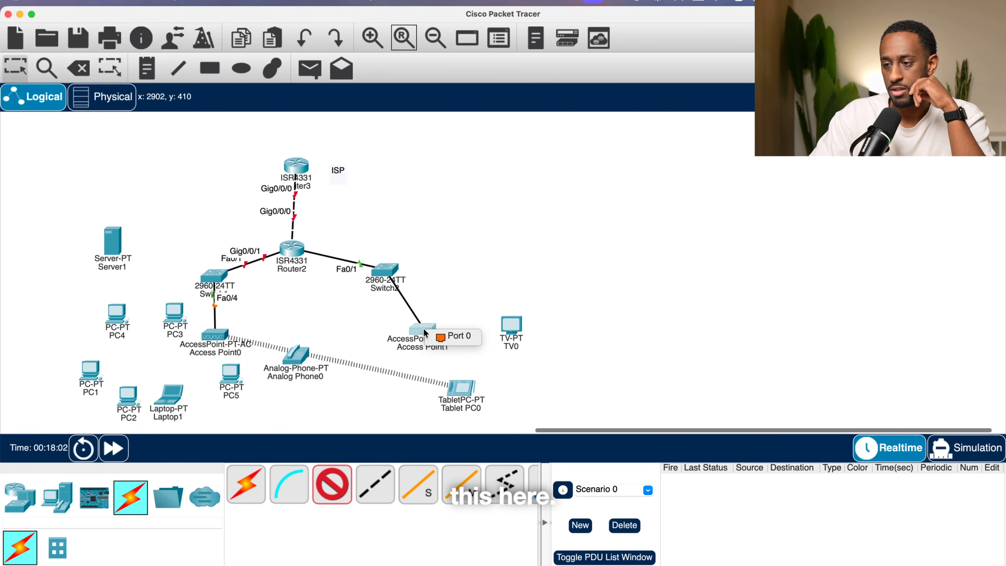
click(462, 338)
- Move Access Point1 under Switch2, and shift Access Point0, the tablet and the server toward the upper left
drag(426, 328, 370, 318)
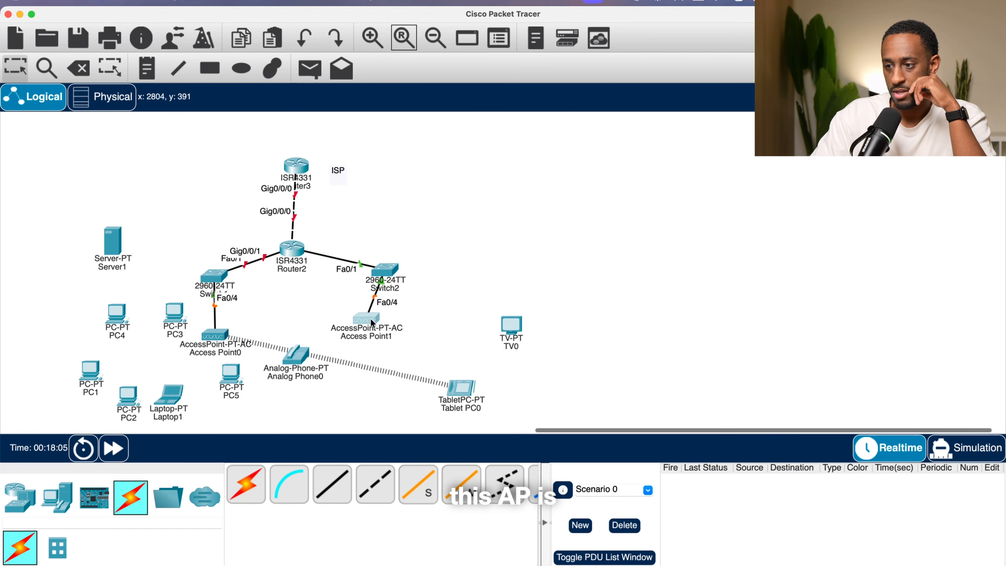
drag(458, 383, 151, 264)
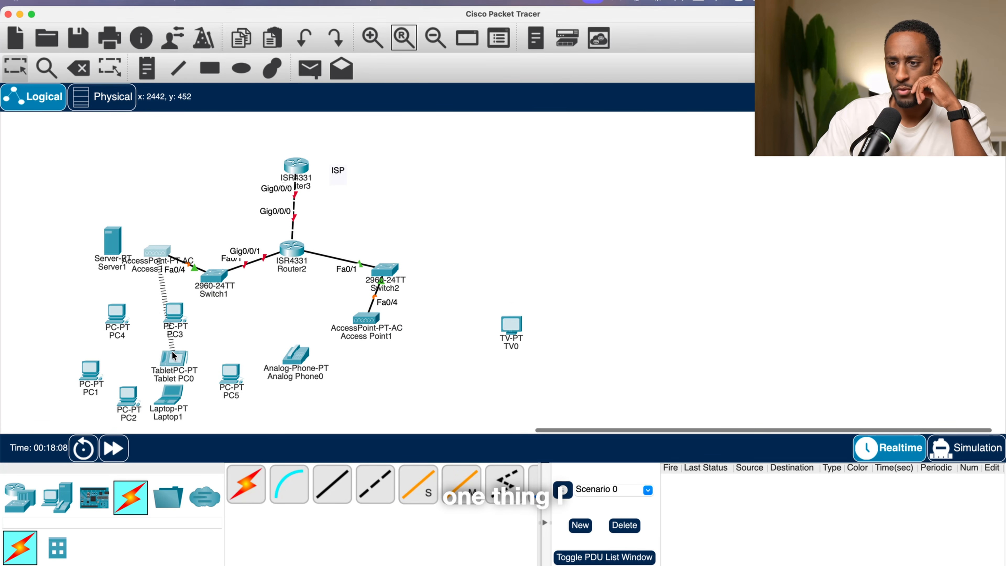
drag(174, 356, 78, 175)
drag(114, 229, 84, 240)
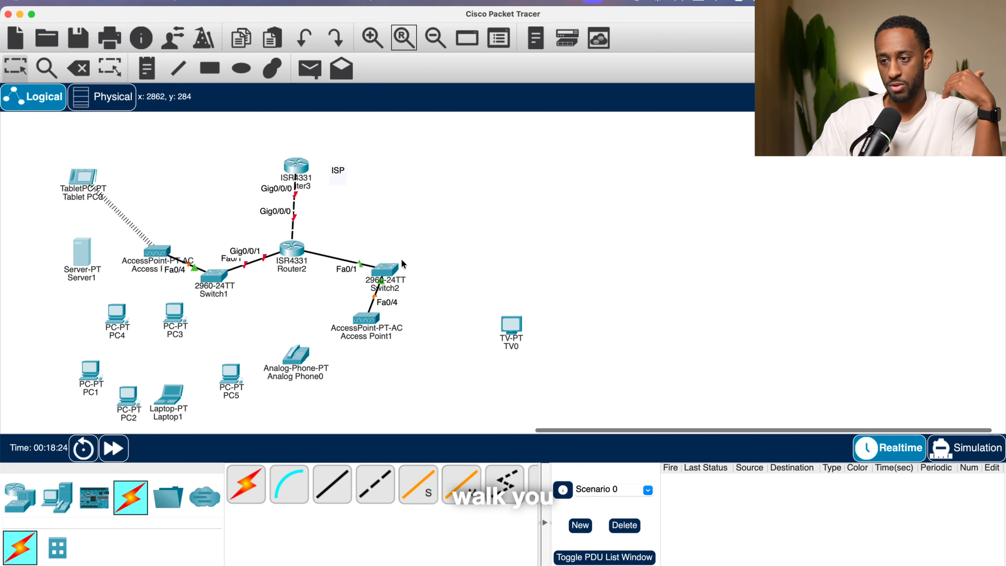
- Place a text note on the canvas beside the topology headed "MOP:"
click(146, 68)
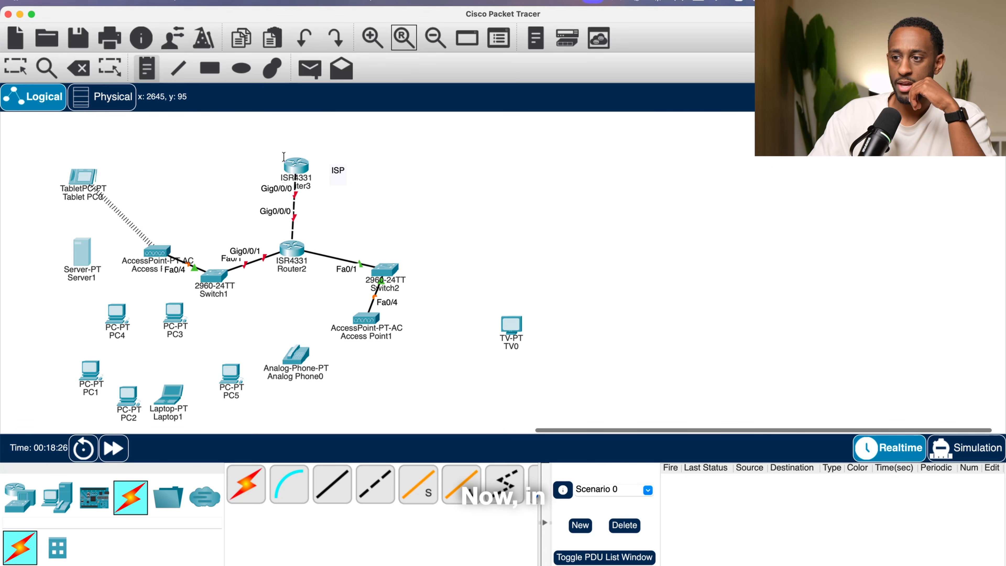
click(455, 195)
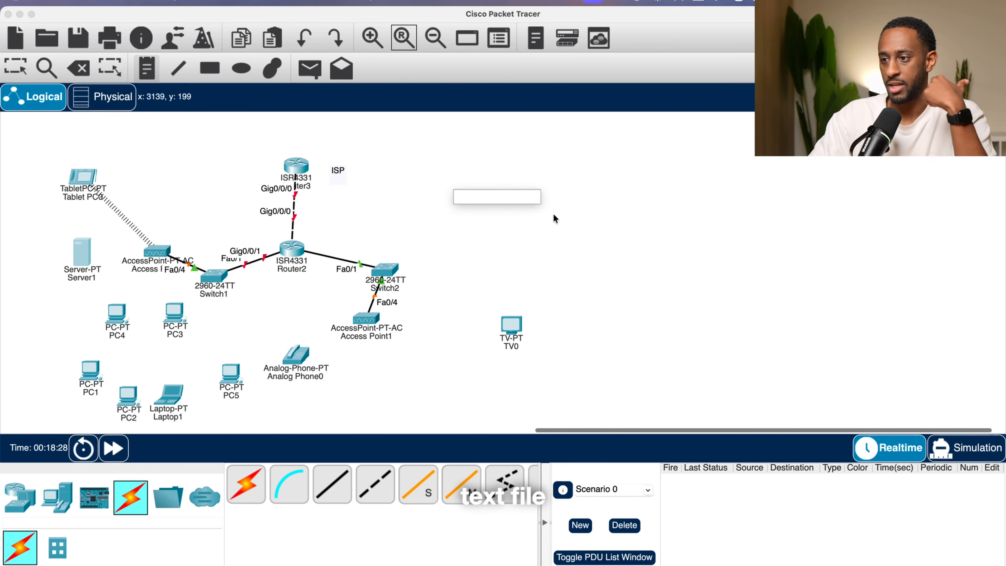
text(MOP)
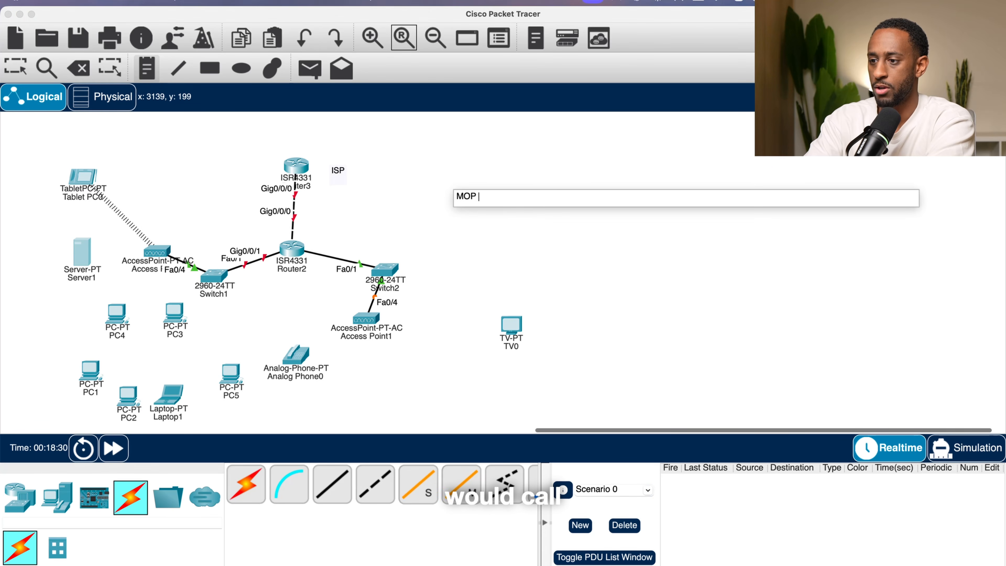
text(:)
key(Return)
key(Return)
key(Return)
key(Return)
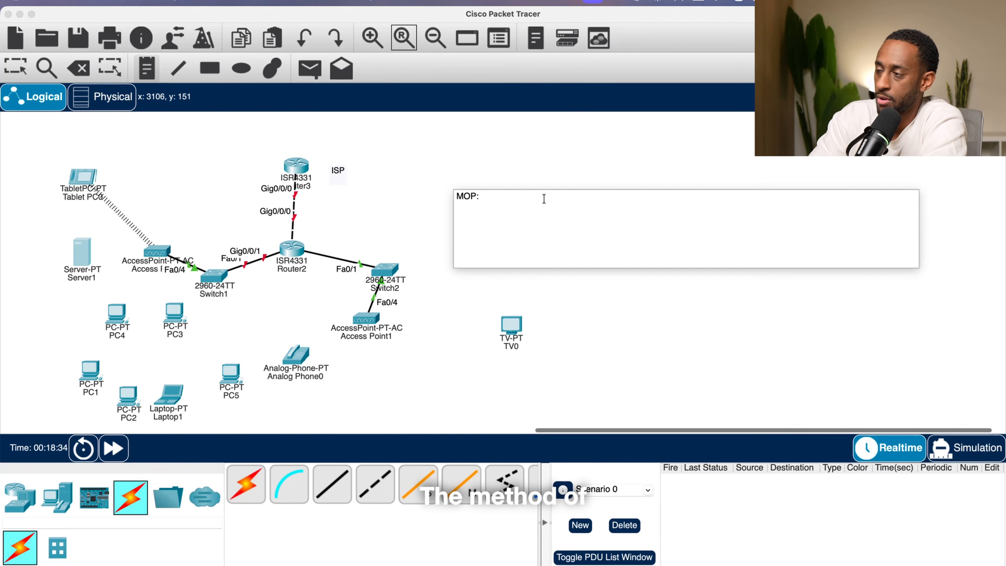
- Add "PRE" and "POST" section headings in the note, separated by blank lines
key(BackSpace)
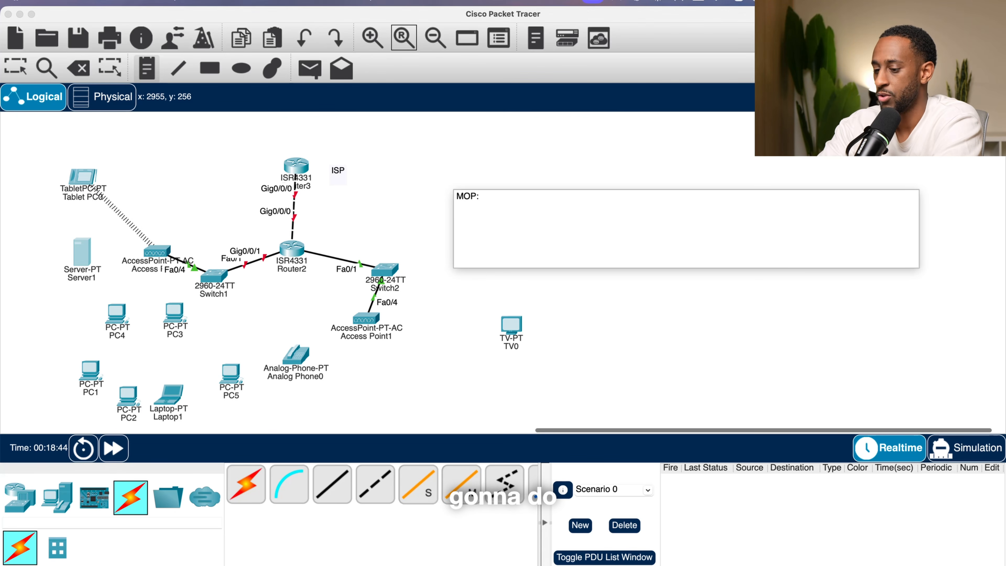
text(PRE)
key(Return)
key(Return)
key(Return)
key(Return)
key(Return)
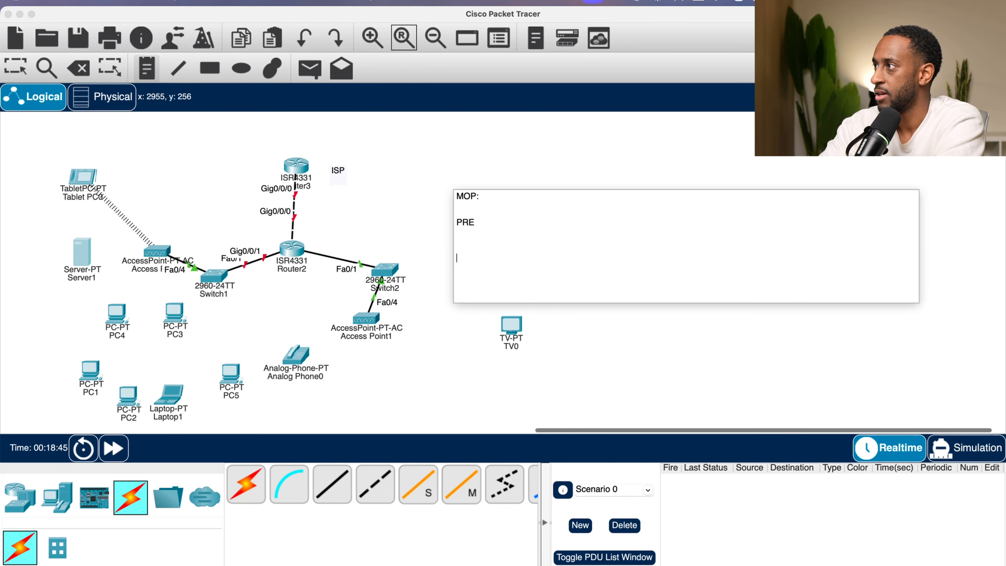
text(PORS)
key(BackSpace)
key(BackSpace)
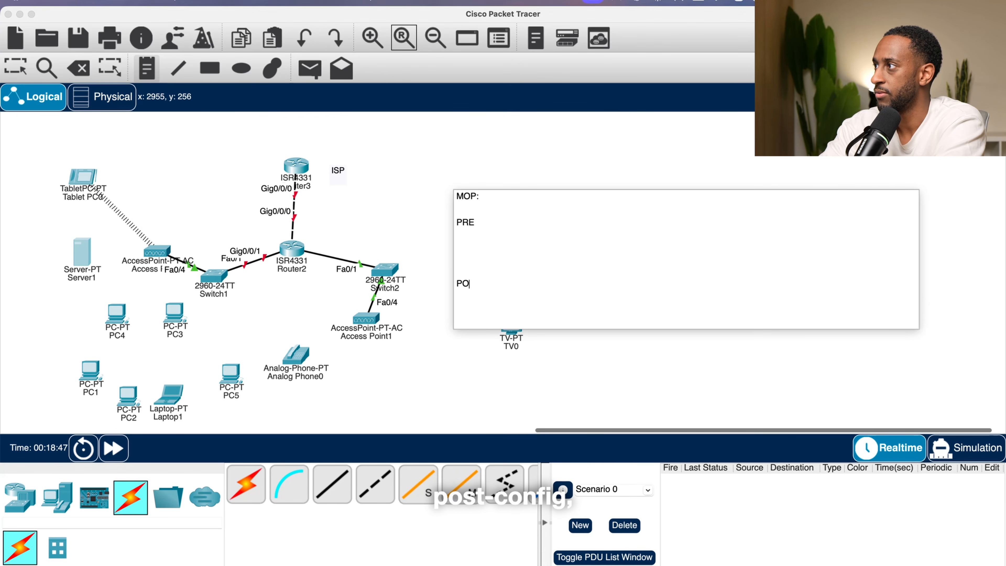
text(SR)
text(T )
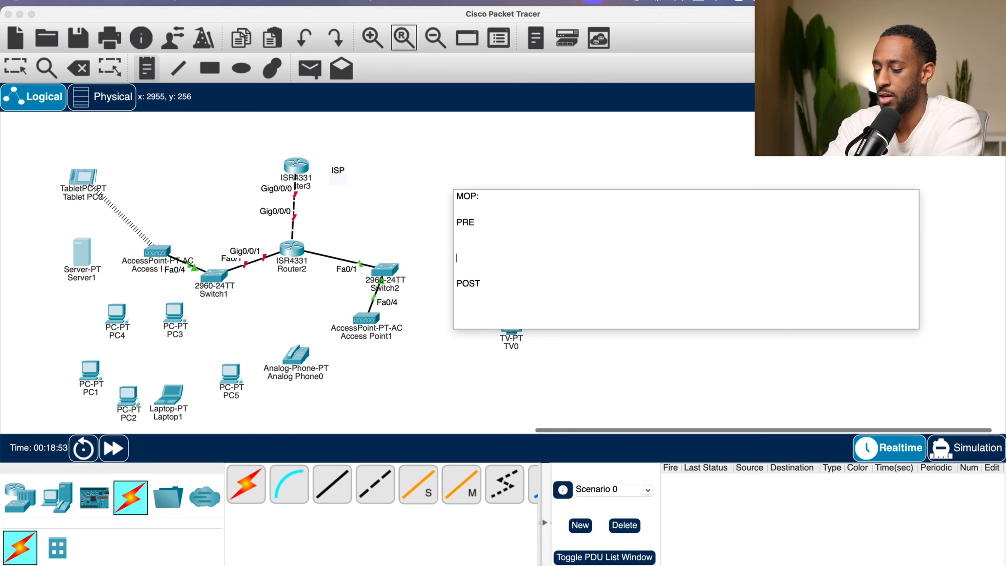
text(Produc)
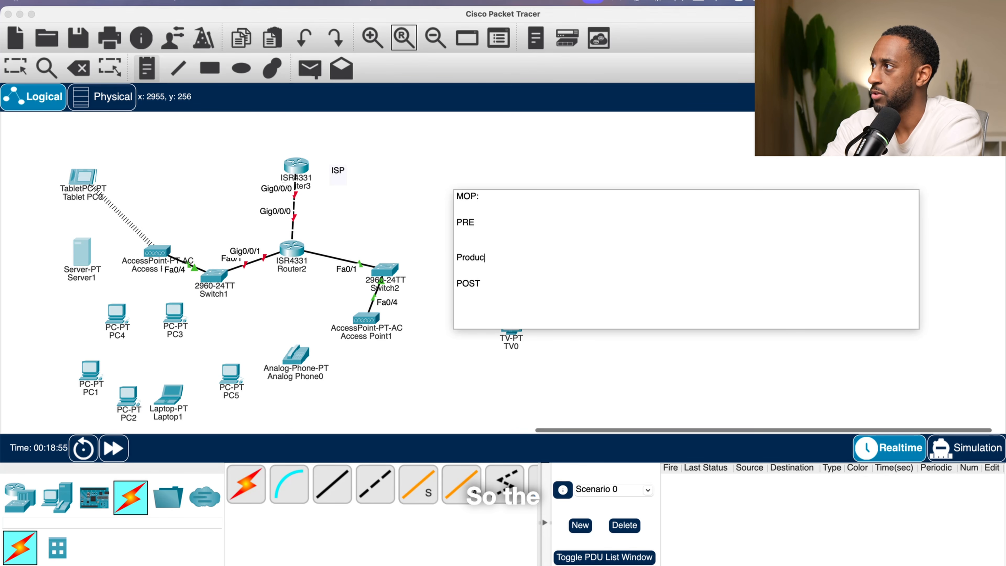
- Add a "Procedure" heading between the PRE and POST sections of the note
key(BackSpace)
key(BackSpace)
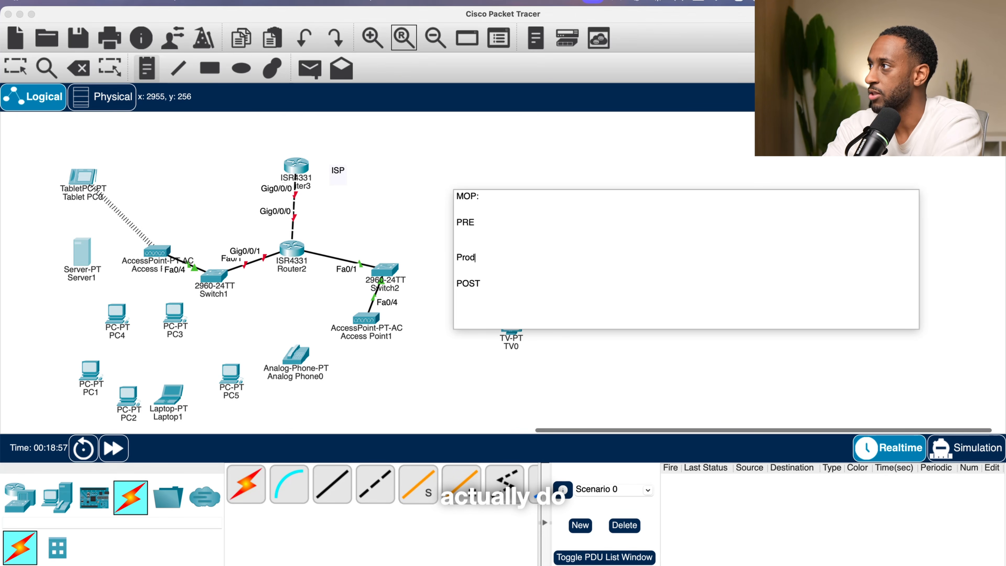
key(BackSpace)
text(ced)
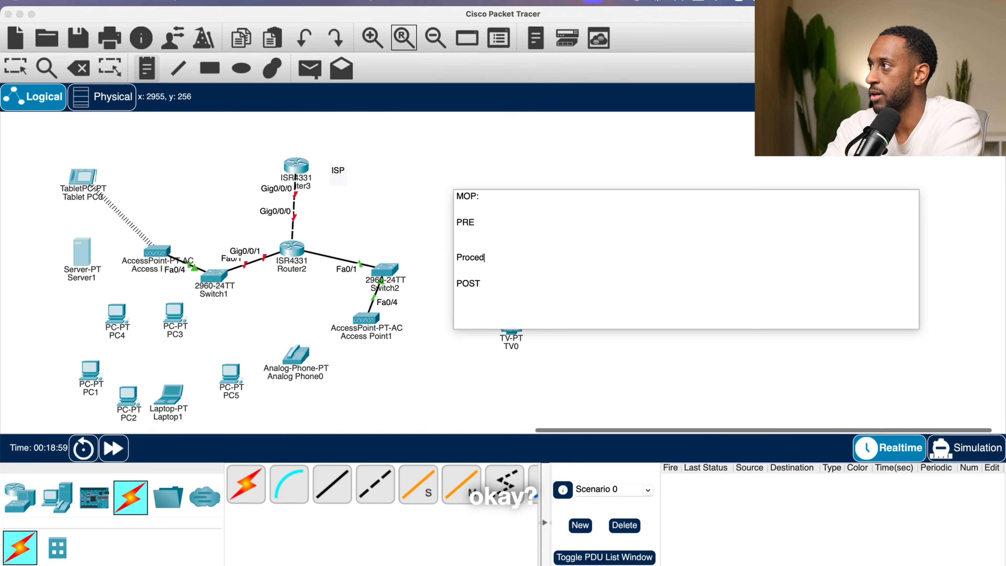
text(ure)
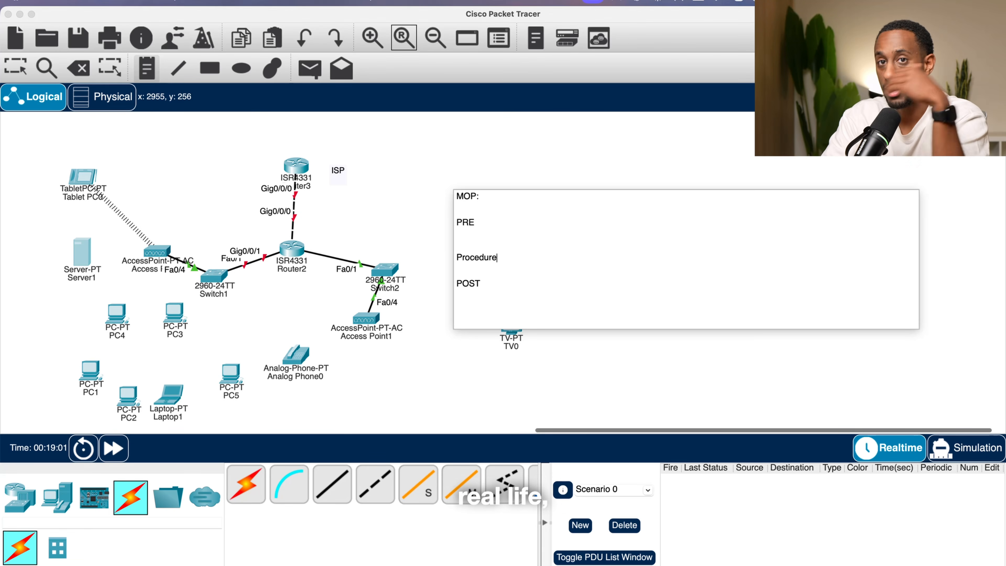
- List show run, show ip int brief, show int and show ip route under the PRE heading
key(Up)
key(Up)
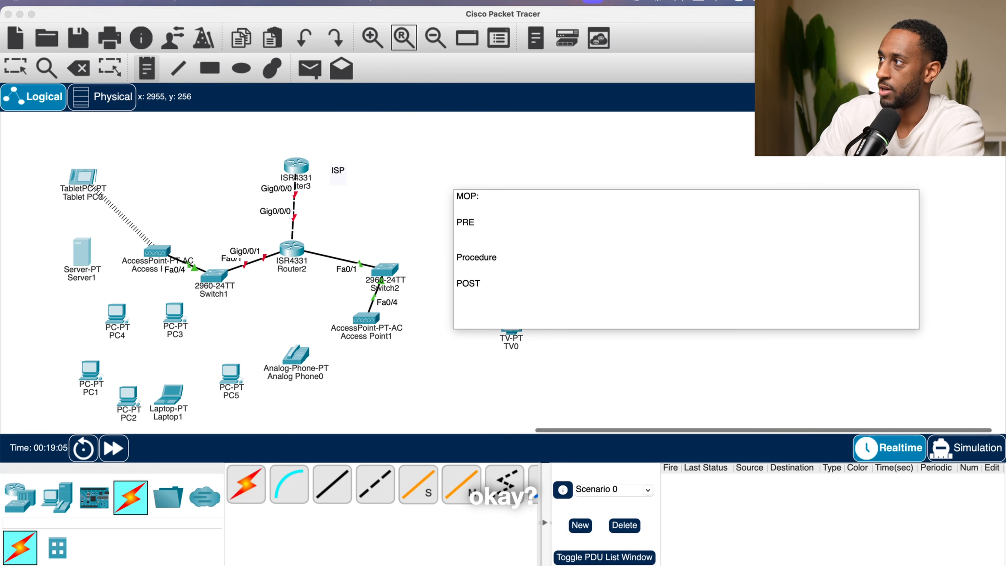
text(show run)
key(Return)
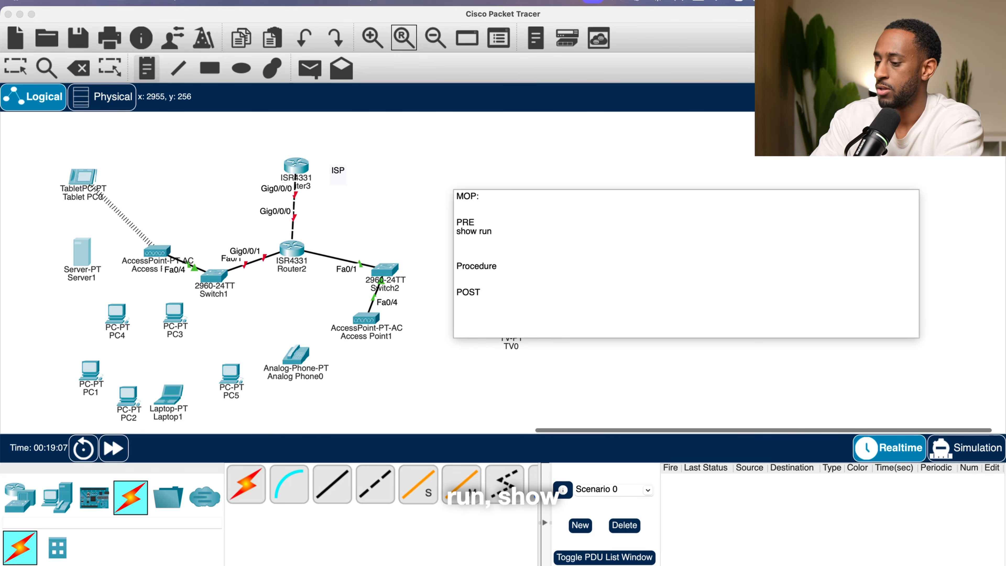
text(shwo)
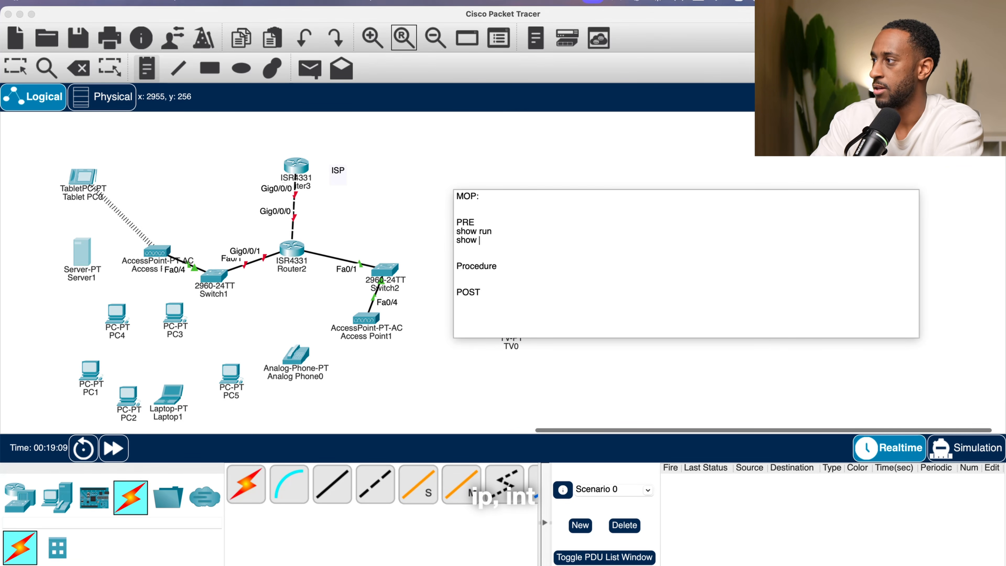
text( int br)
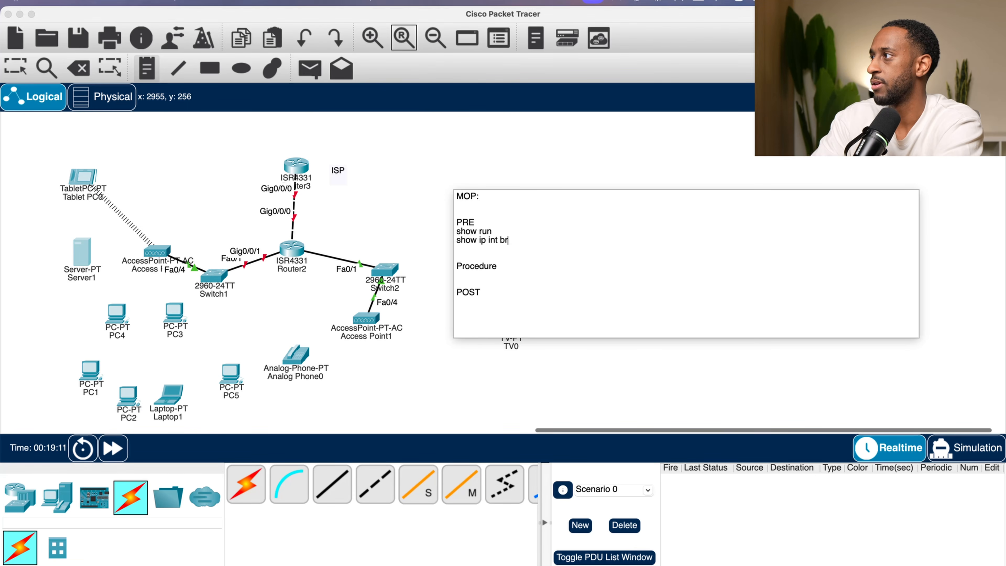
text(ief)
key(Return)
text(sho)
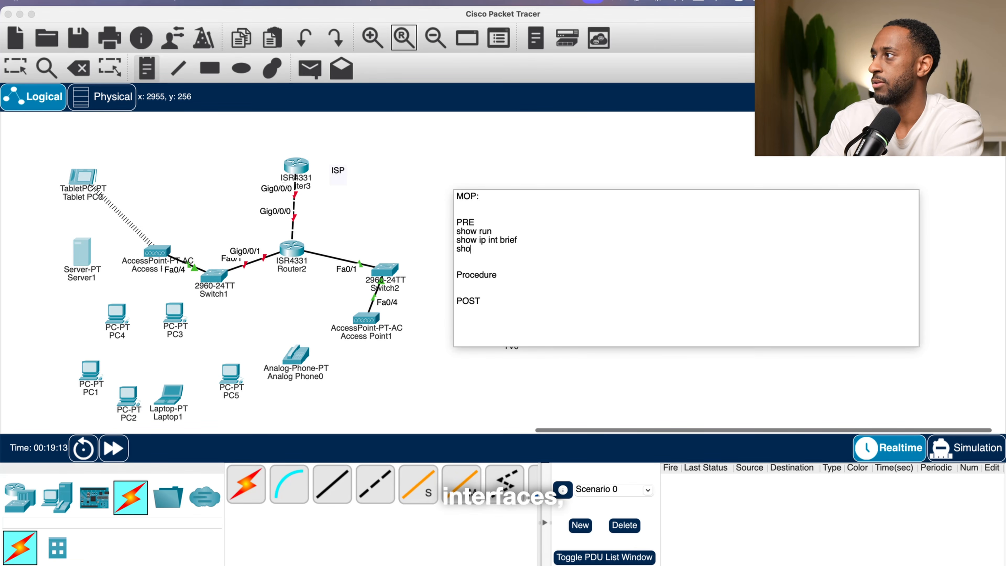
text(w int)
key(Return)
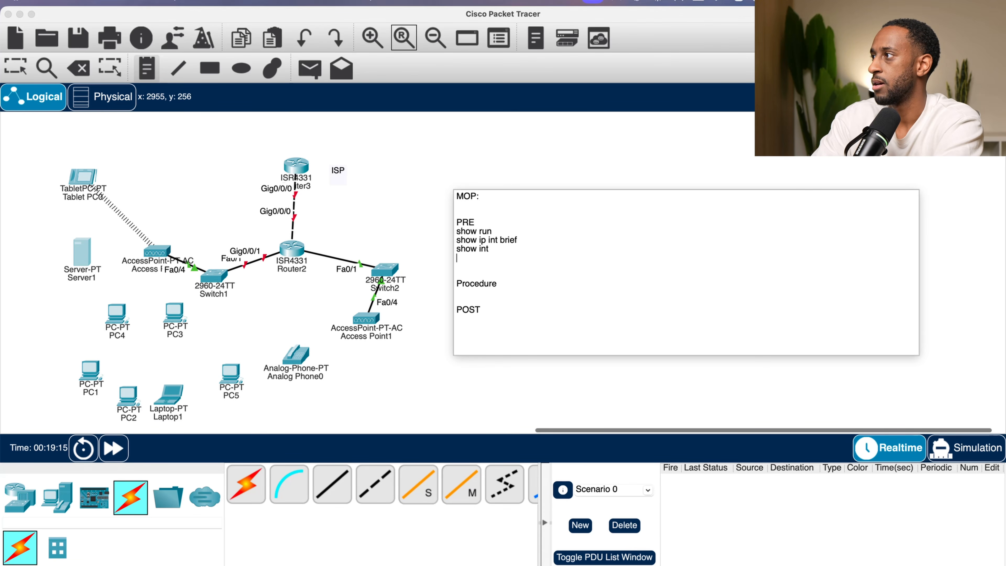
text(sho)
text(w)
key(BackSpace)
text(ow ip tou)
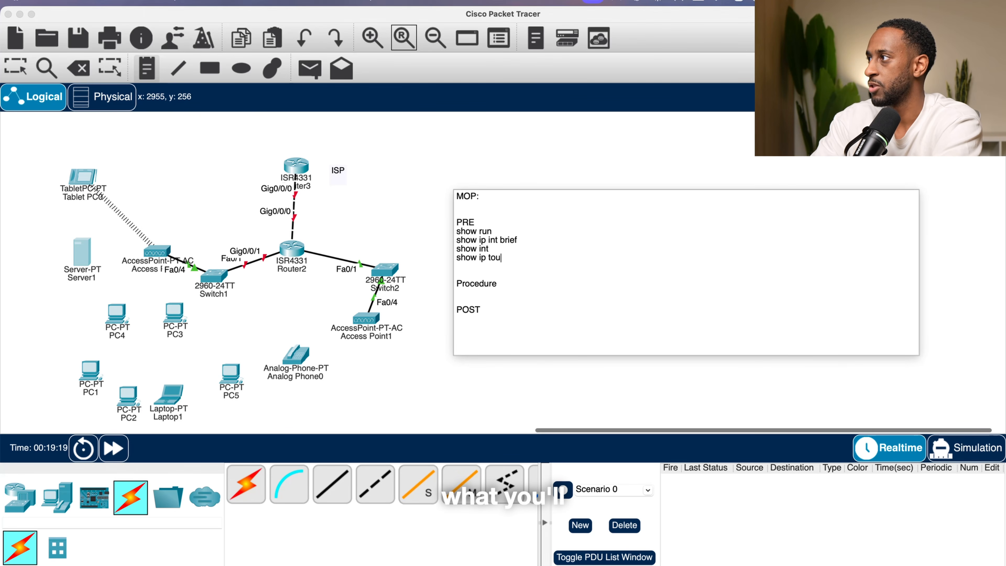
key(BackSpace)
key(BackSpace)
key(BackSpace)
text(route)
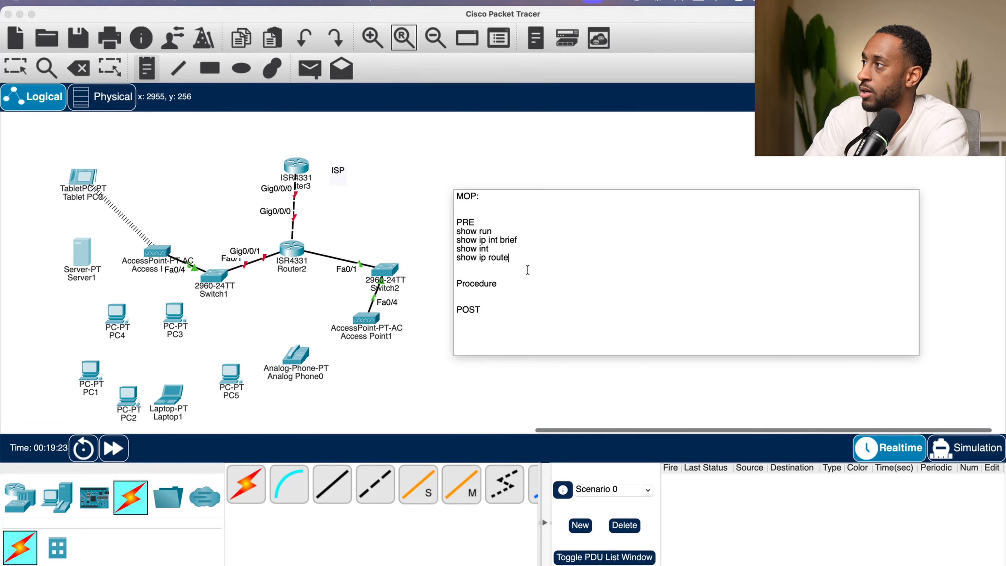
- Copy the four PRE show commands into the POST section of the note
drag(529, 265, 445, 234)
key(super+c)
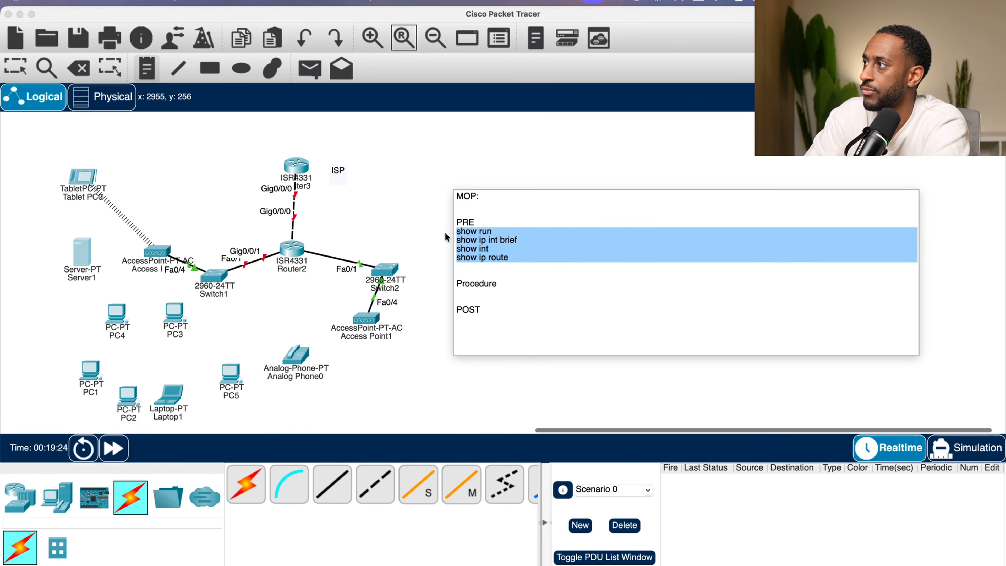
click(513, 332)
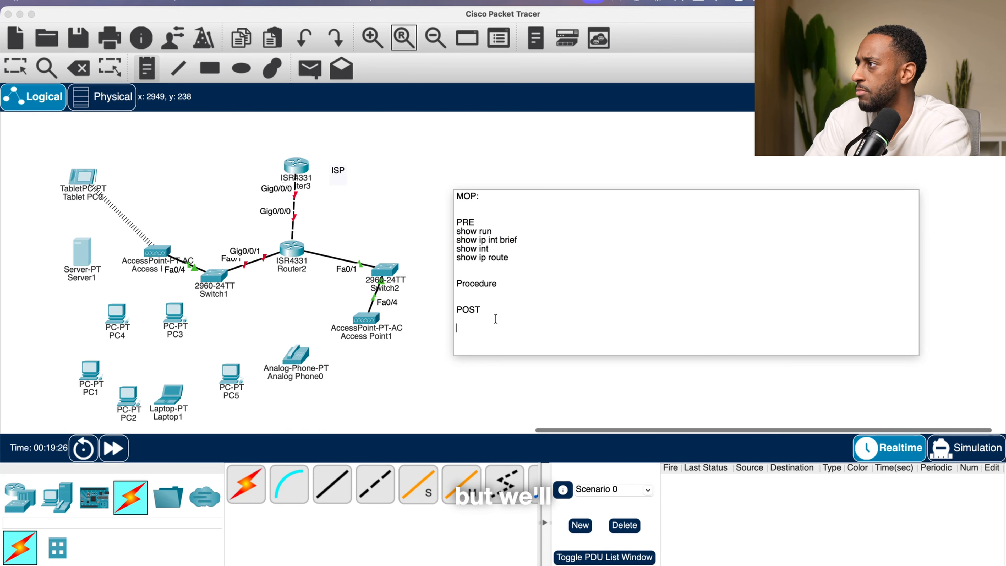
key(super+v)
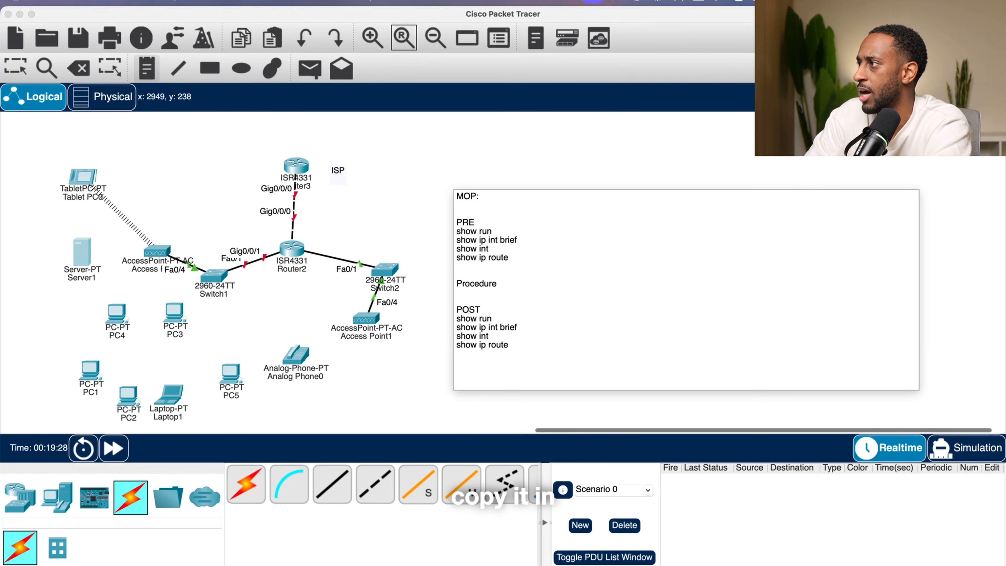
- Add the "conf T" command under the Procedure heading
click(501, 284)
key(Return)
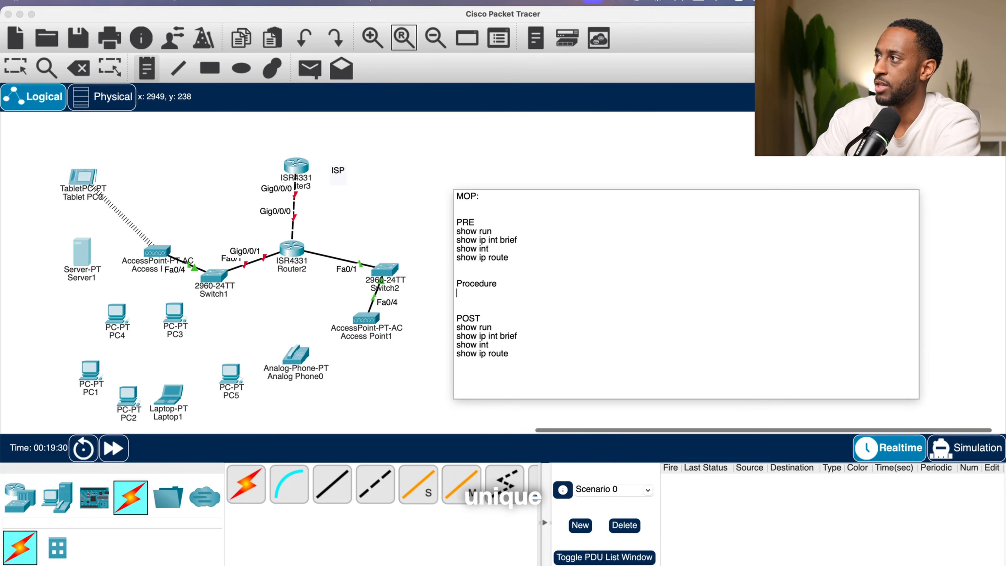
text(conf)
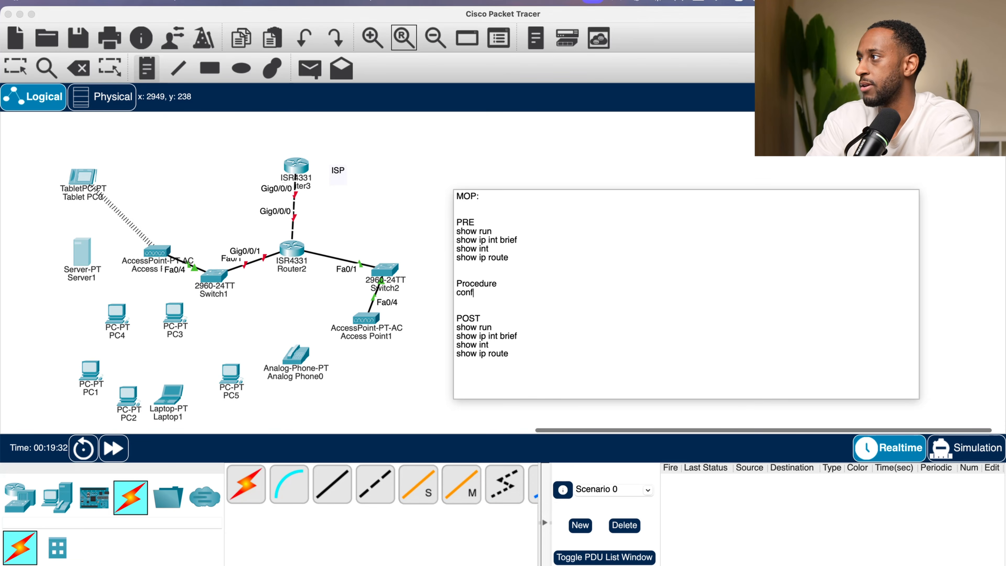
text( T)
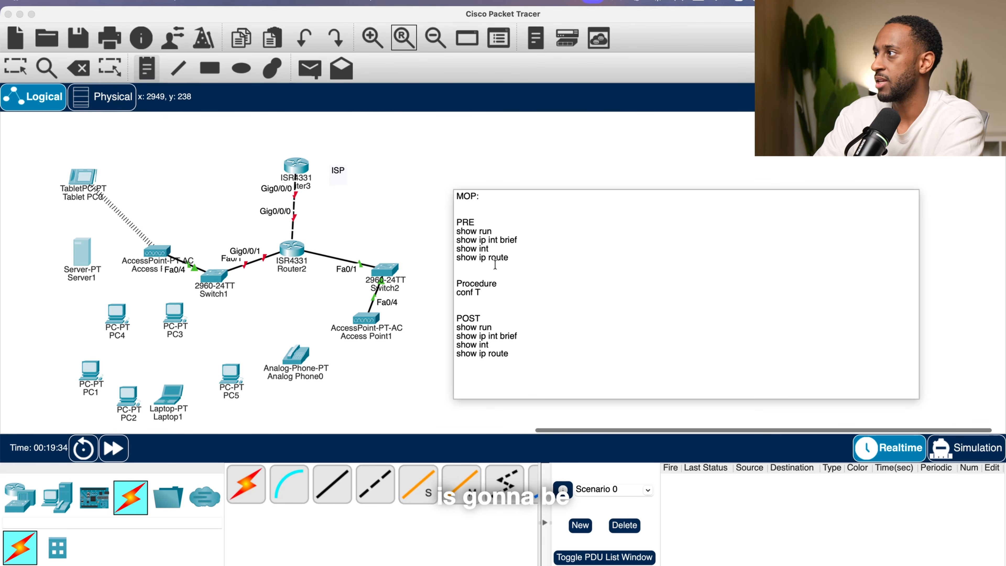
- Insert a "Router 2:" label above the PRE section of the note
key(Return)
key(Return)
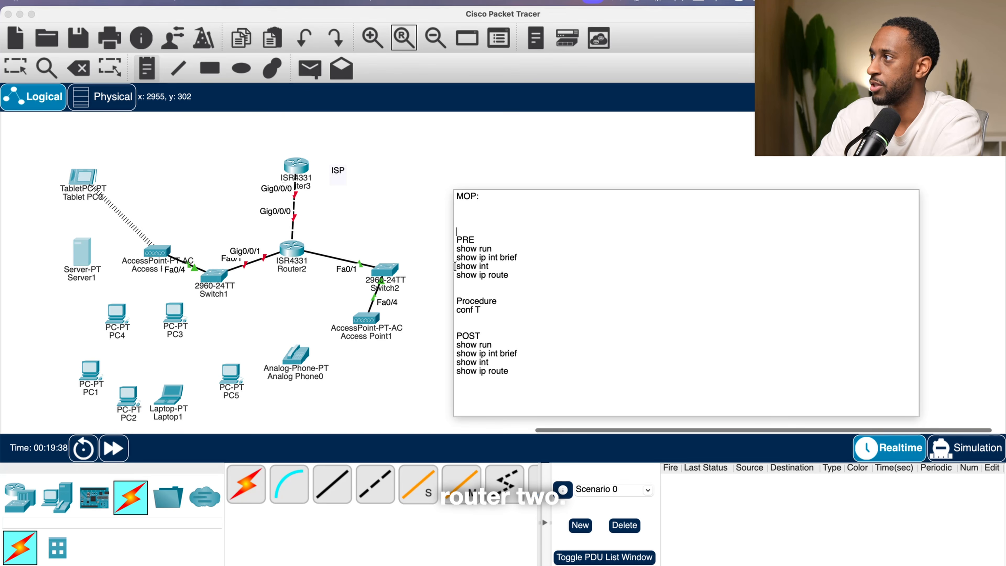
text(Router 2 )
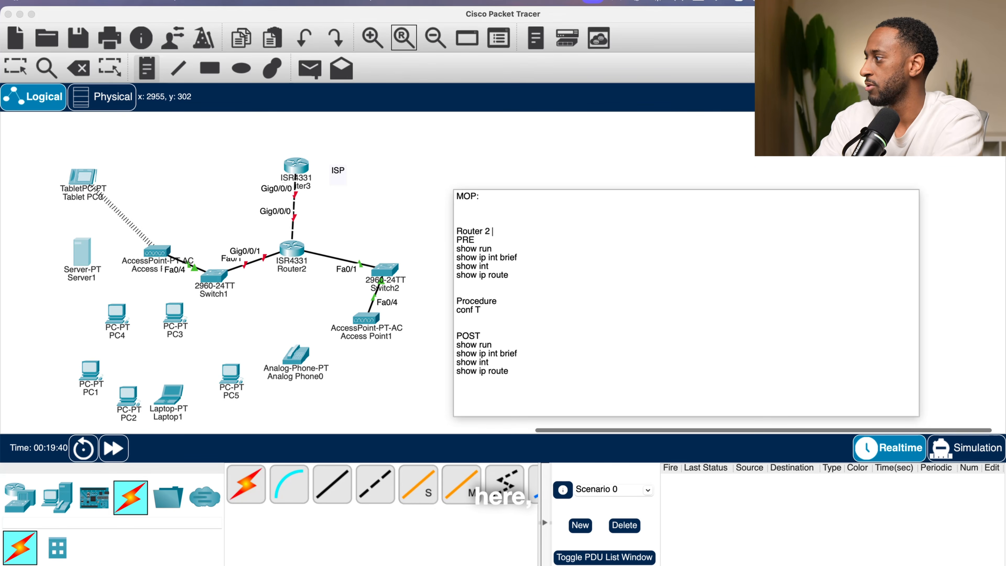
text(:)
key(Return)
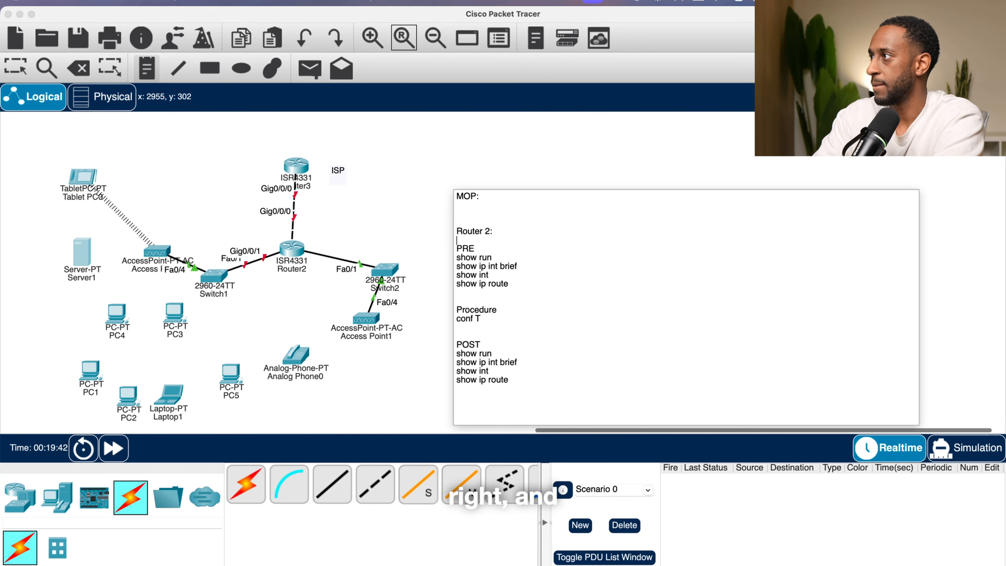
- Add a "!" separator line below "conf t" in the Procedure section
drag(490, 276, 458, 248)
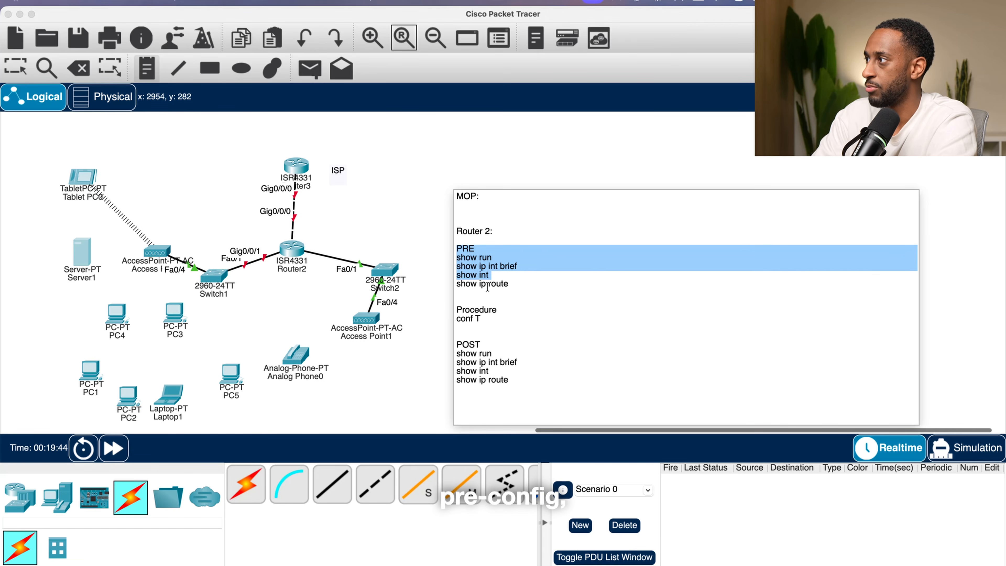
click(505, 324)
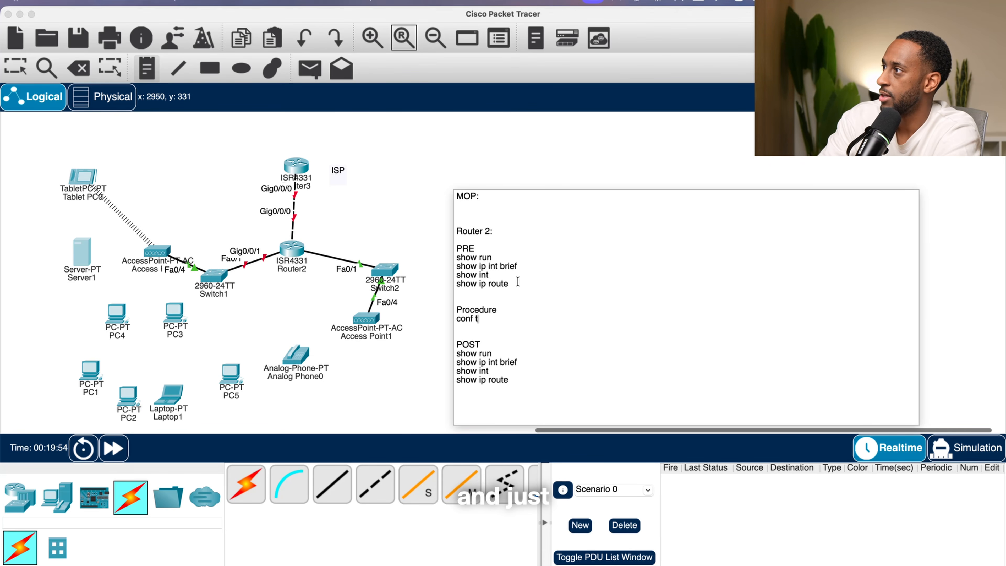
key(Return)
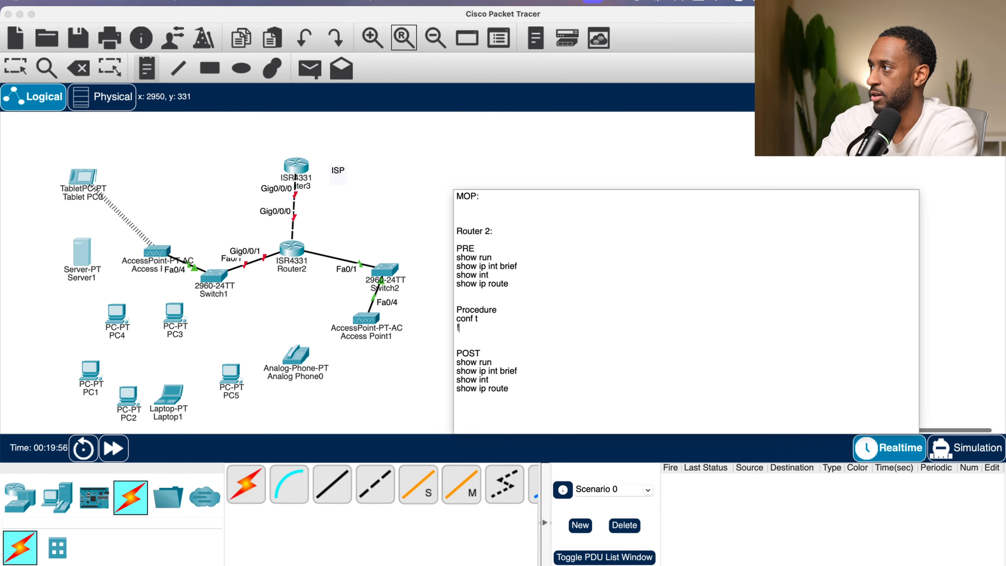
text(!)
key(Return)
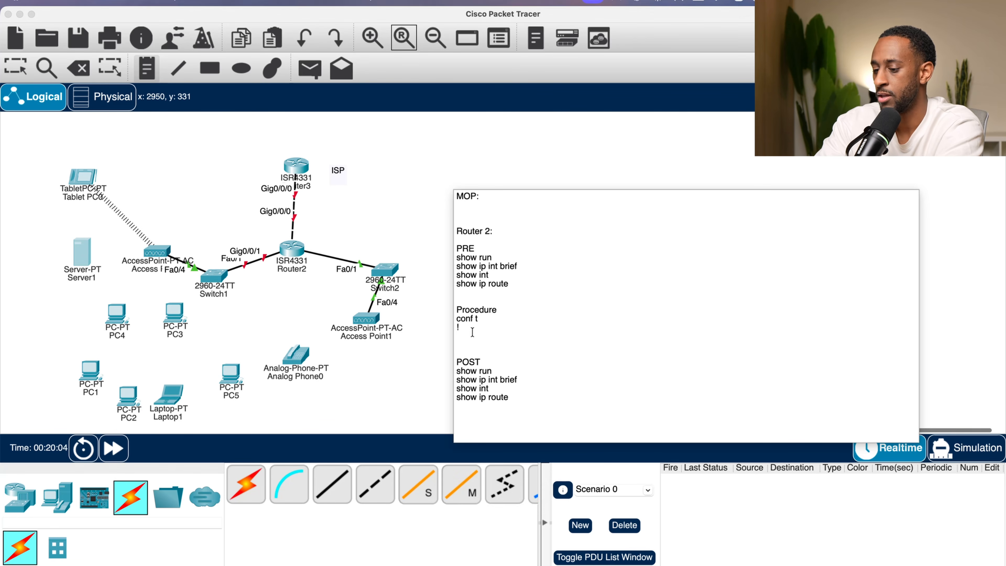
- Add the command "hostname R2" below the separator in the Procedure section
text(host)
key(BackSpace)
key(BackSpace)
key(BackSpace)
text(os)
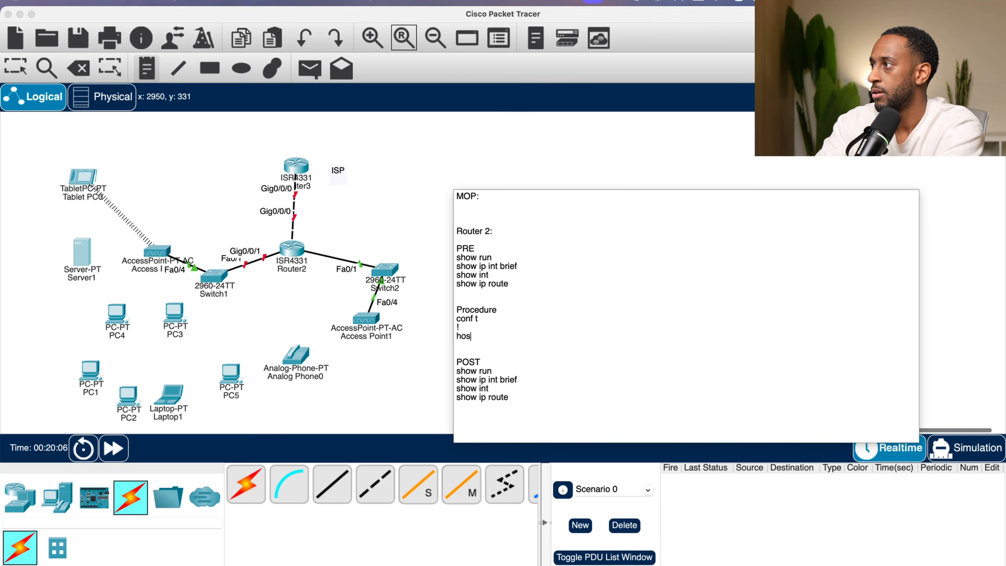
text(tname R2)
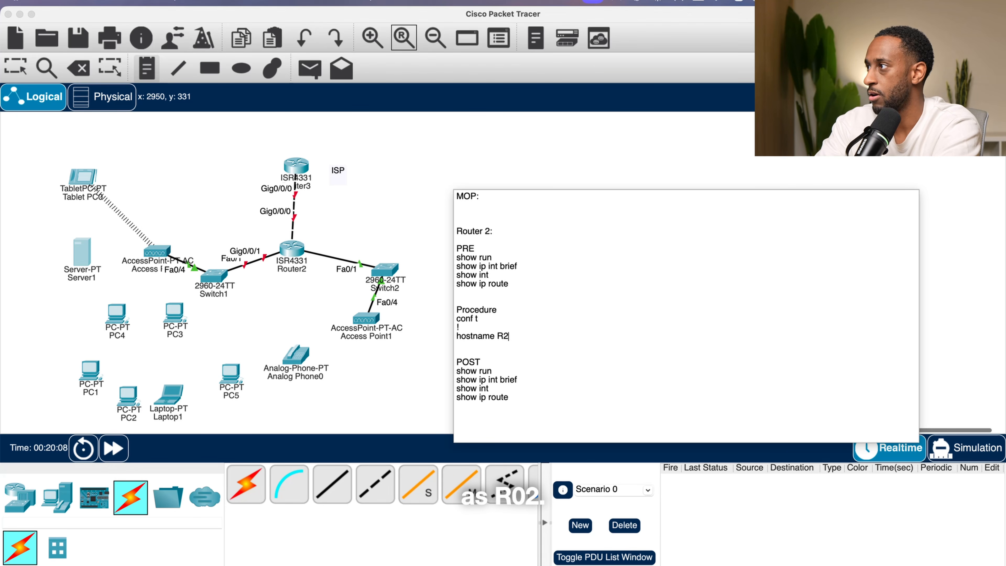
- Add a "!" separator line below "hostname R2" in the Procedure section
key(Return)
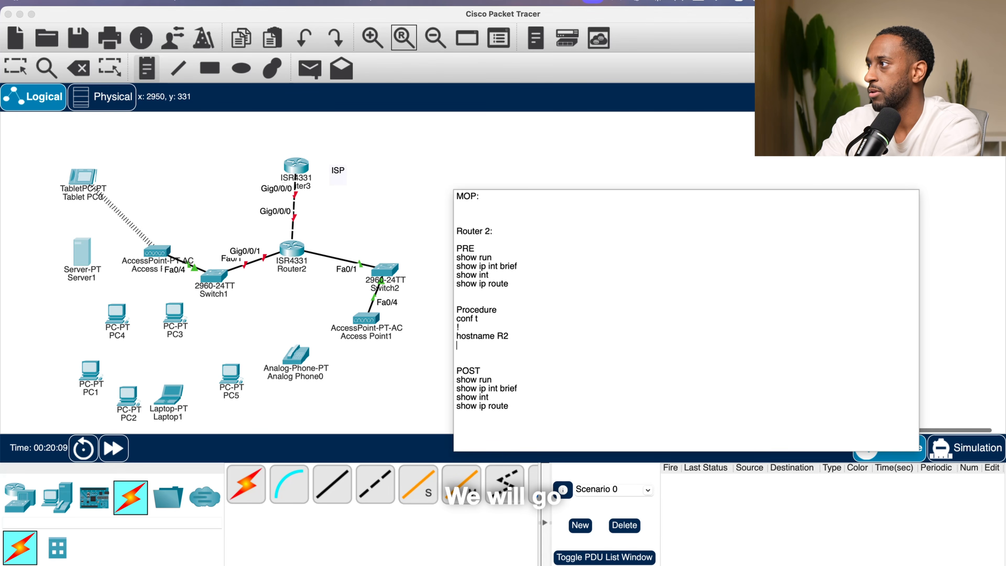
text(!)
key(Return)
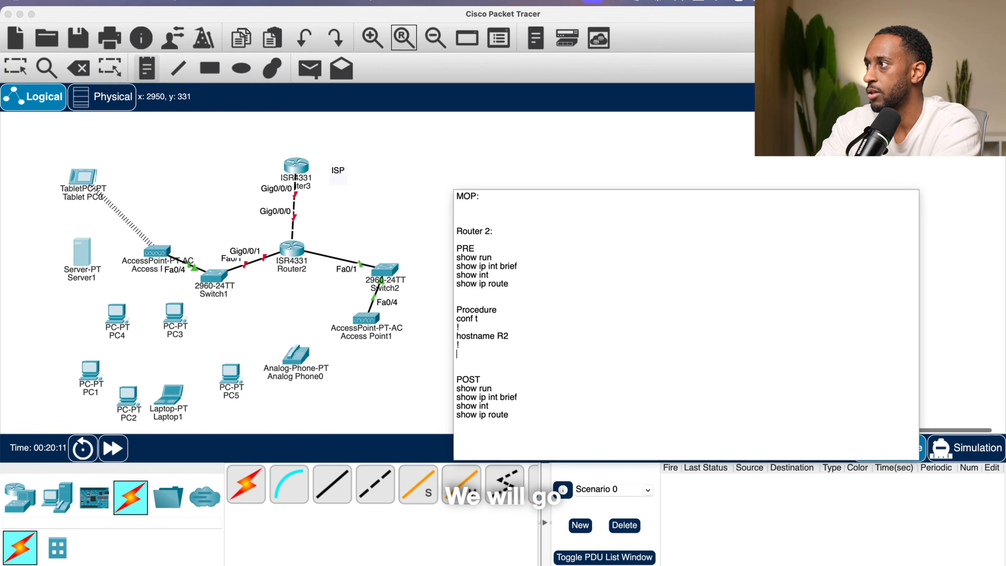
- Add the interface command "int G0/0/0" below the new separator in the Procedure section
text(Ip)
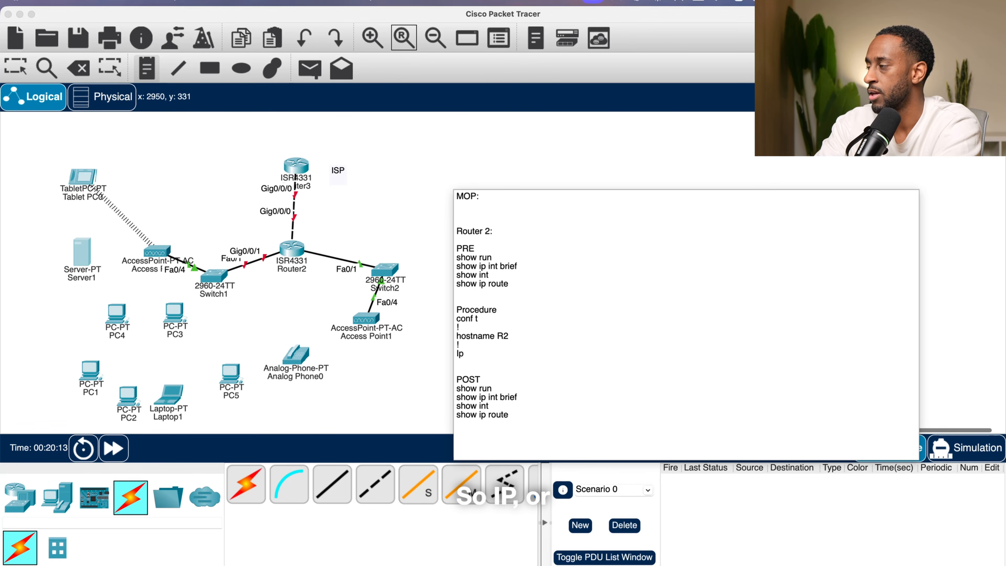
key(BackSpace)
key(BackSpace)
key(BackSpace)
key(BackSpace)
key(BackSpace)
key(BackSpace)
key(BackSpace)
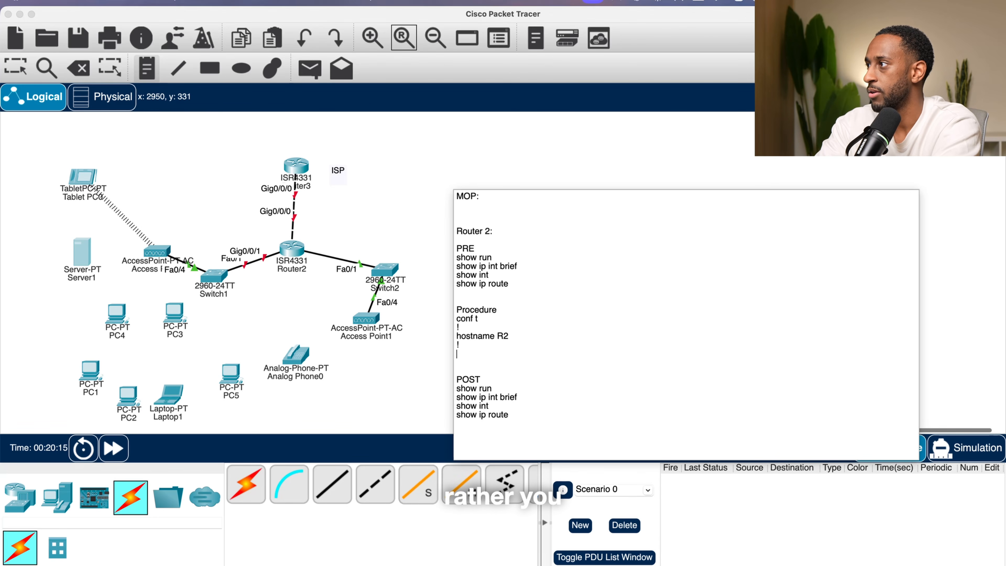
text(int)
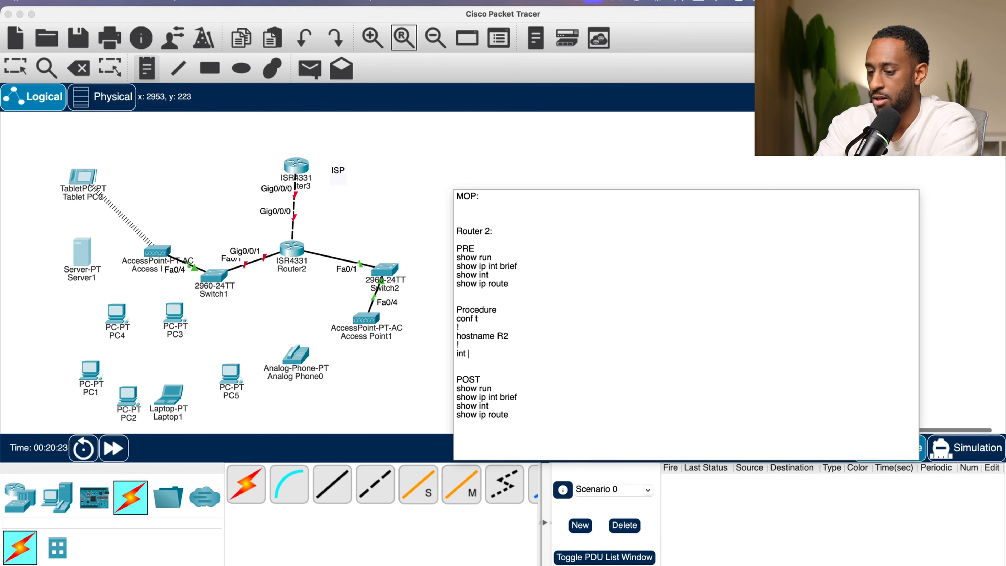
text(FG)
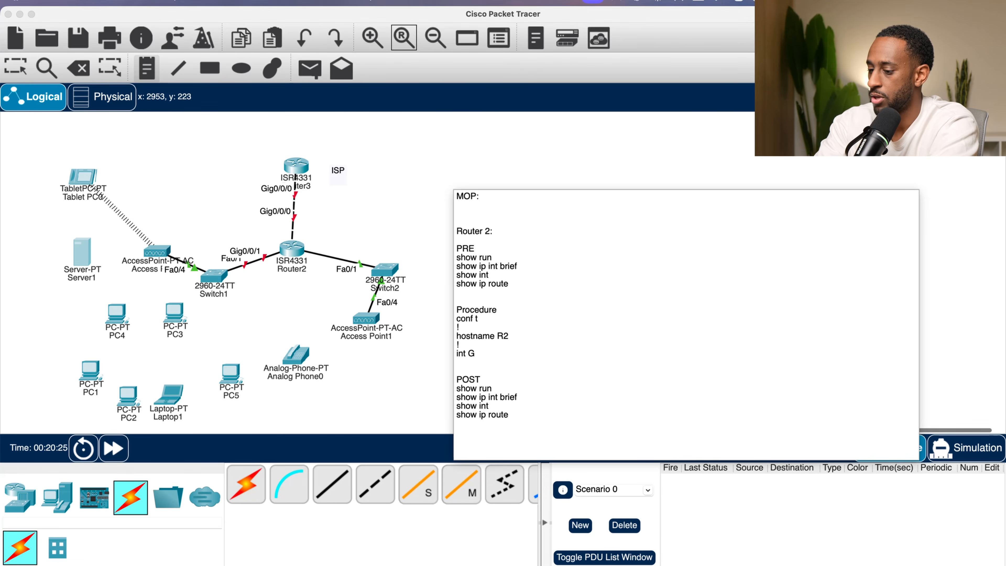
text(0/0/0)
key(Return)
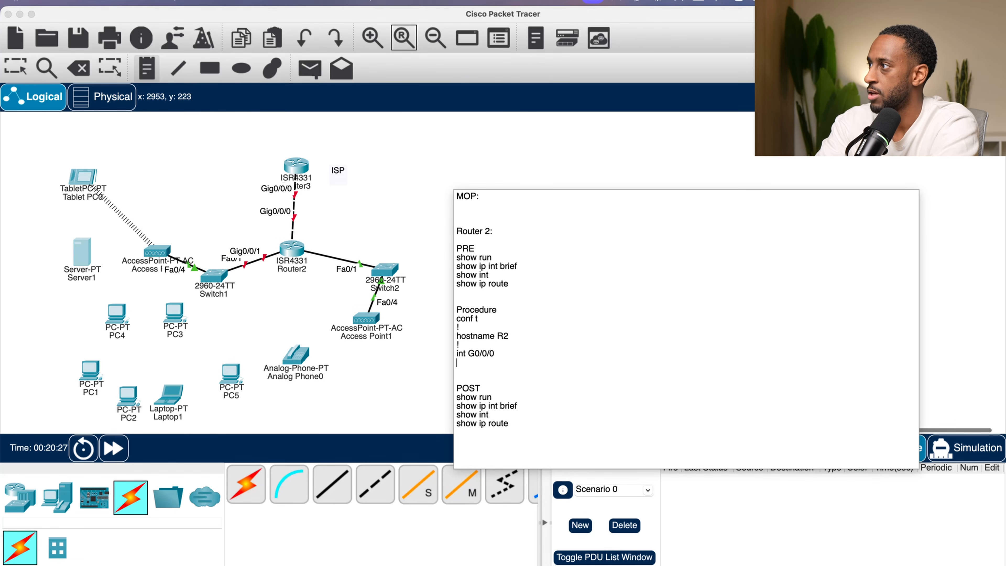
- Add a "!" separator and the line "ip address 192.168.10.1/30" below the interface command
text(!)
key(Return)
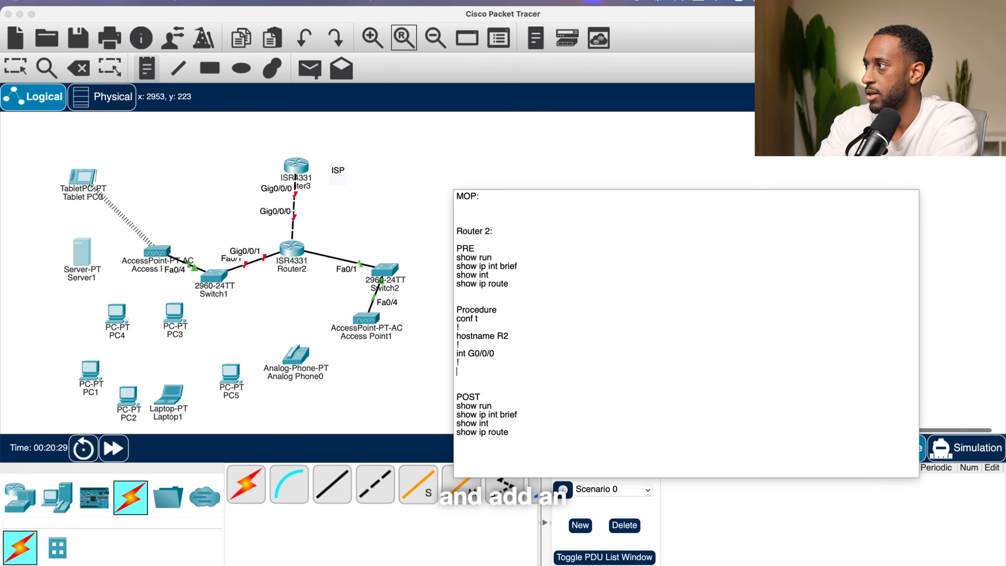
text(ip address)
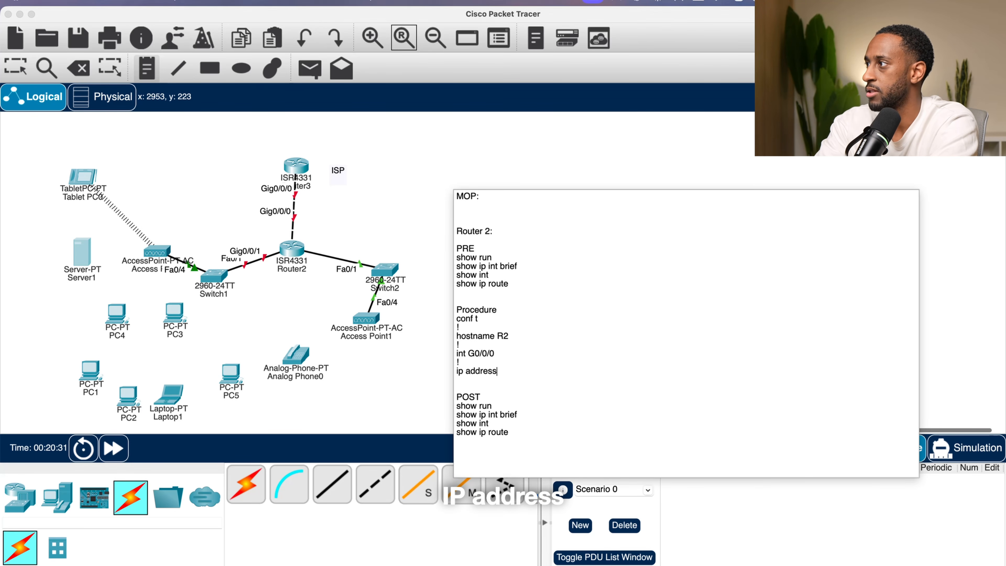
text( 192.)
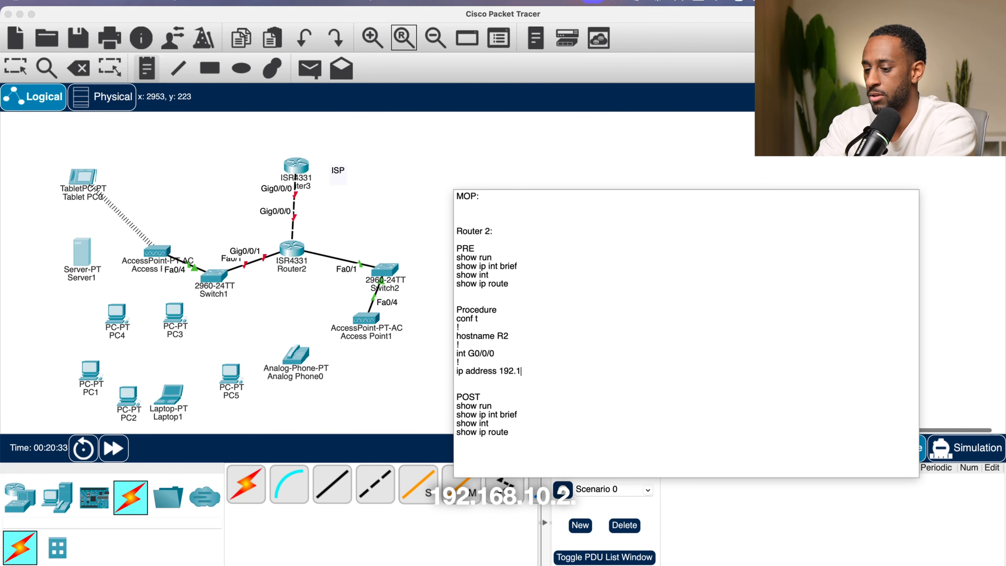
text(168.10)
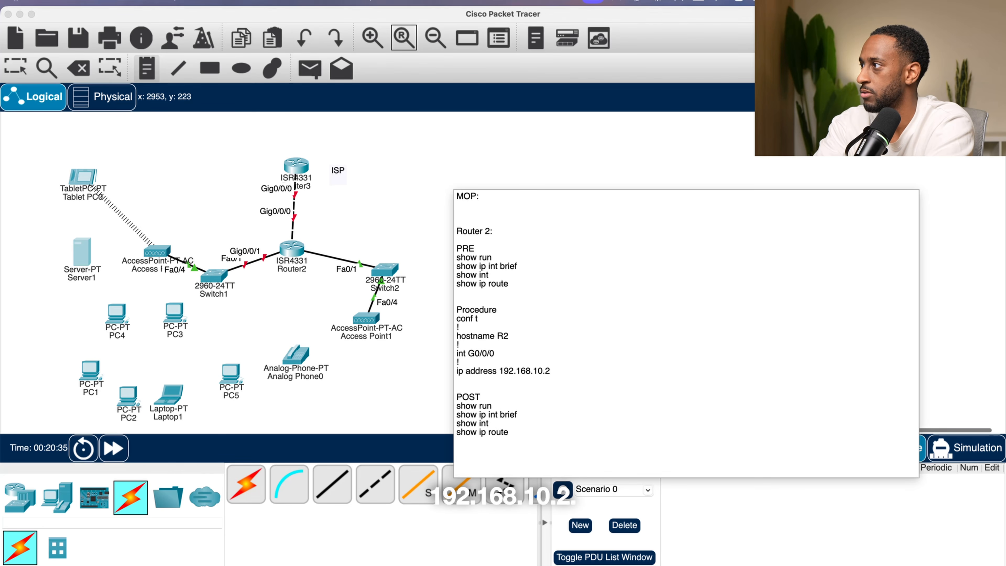
text(.1/23)
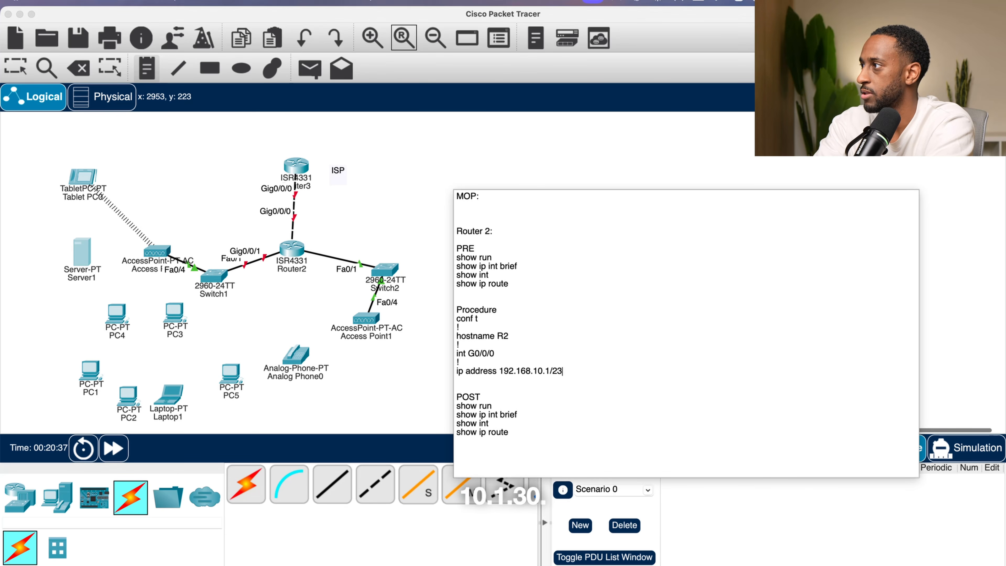
key(BackSpace)
key(BackSpace)
text(30)
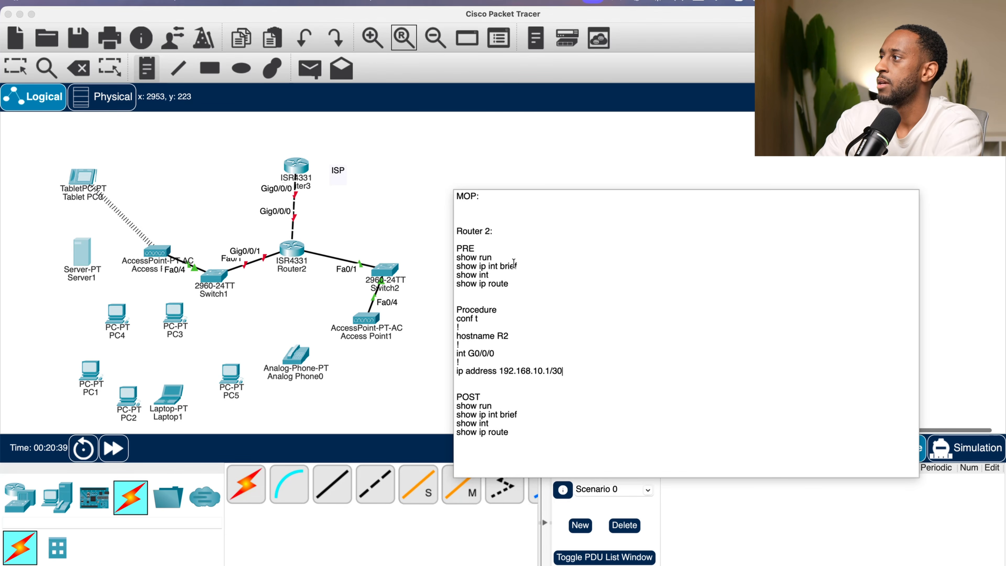
key(Return)
- Add a "!" separator and the "no shut" command below the IP address line
text(!)
key(Return)
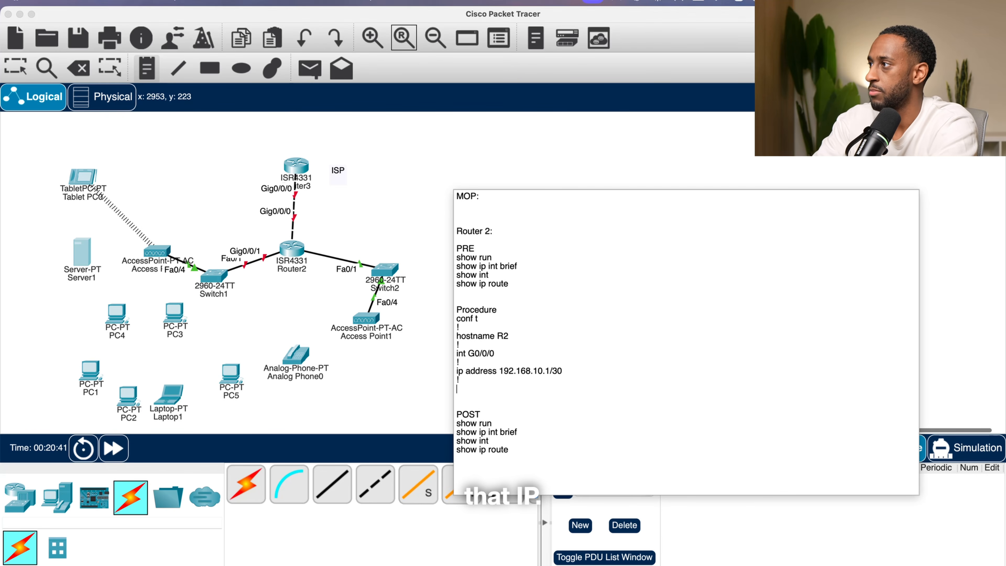
text(No)
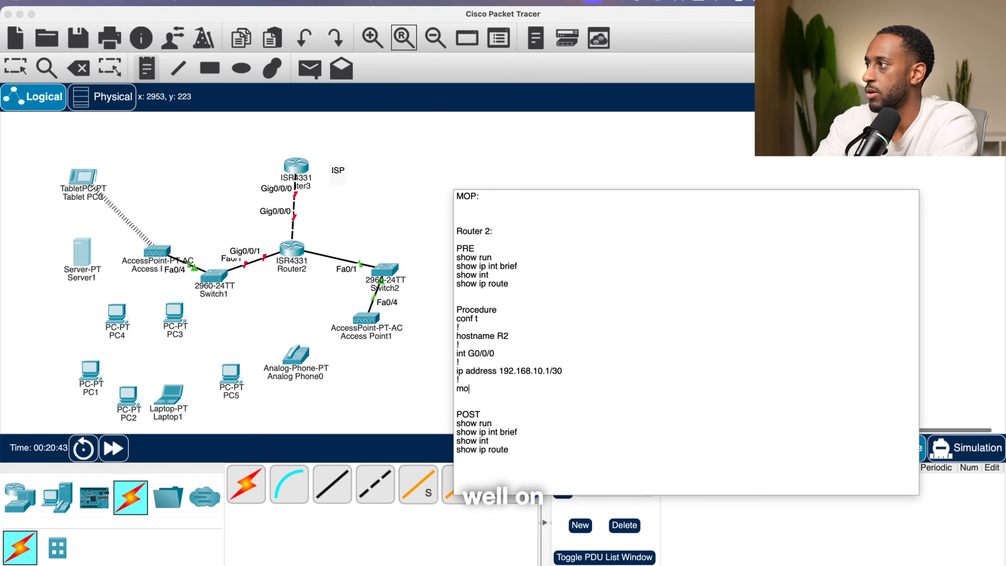
text(no shut)
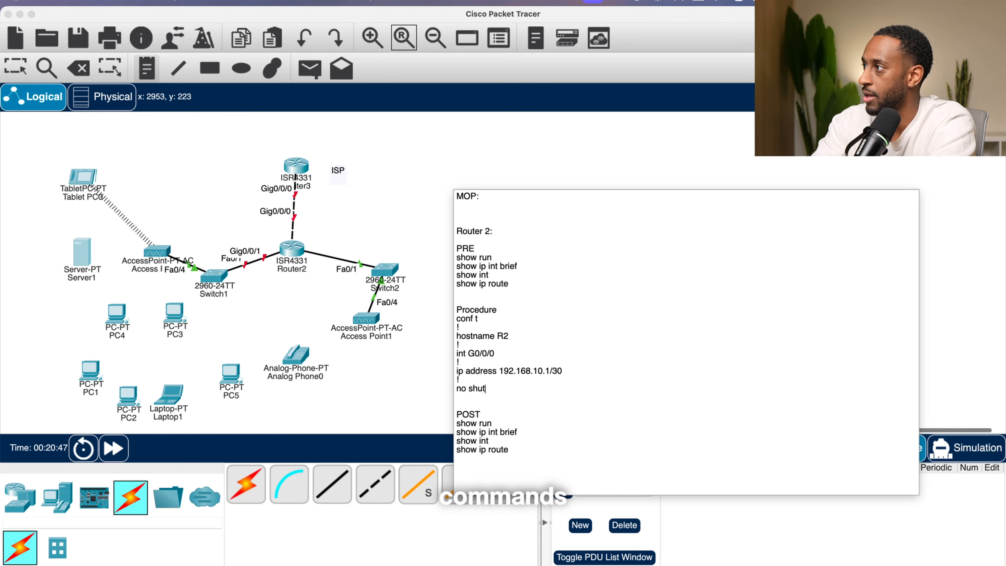
key(Return)
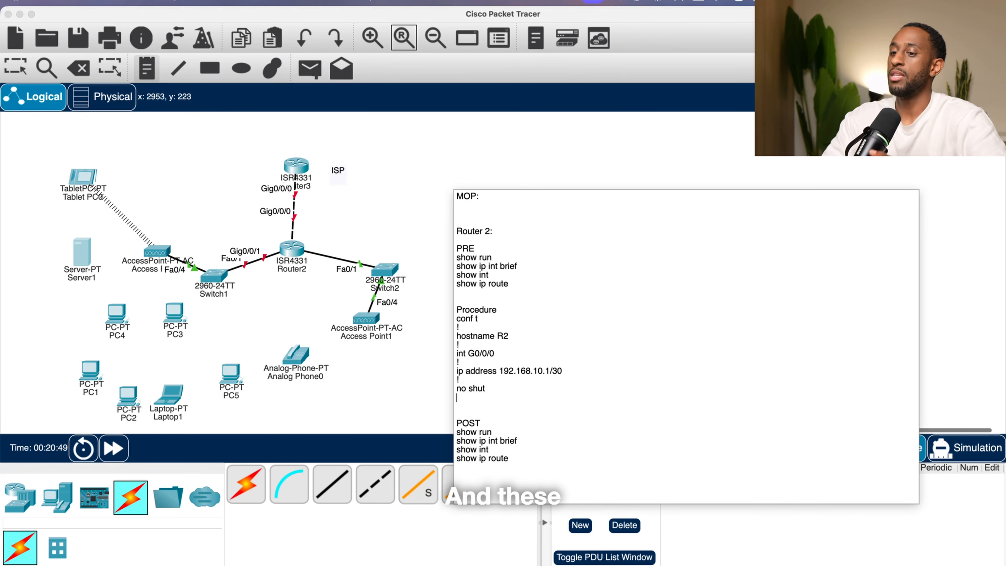